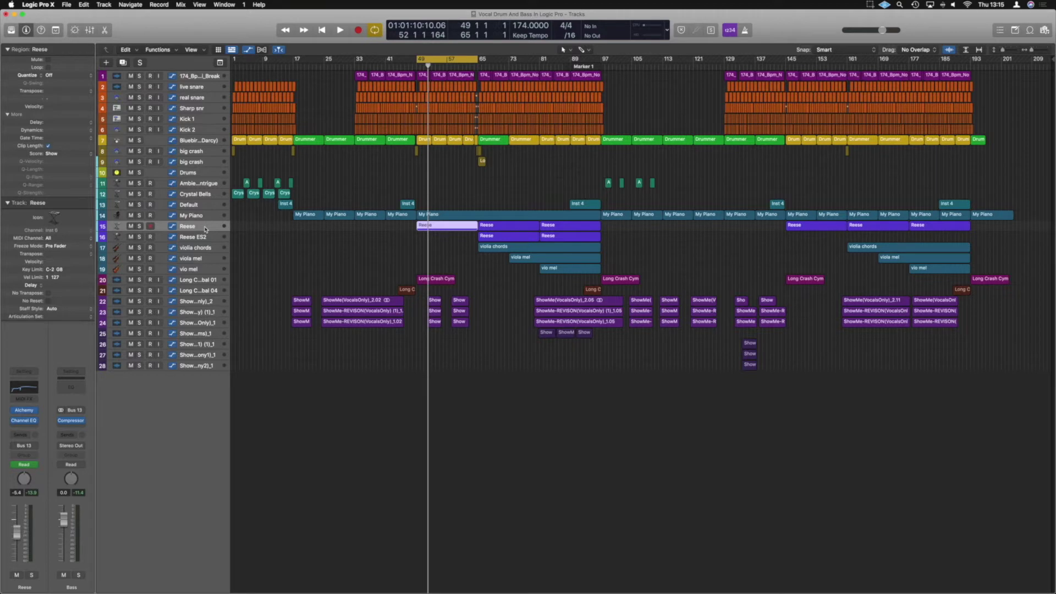
Step: Add a Bus 5 send to the Reese channel in the mixer and name its aux channel "Wide Bss"
key(x)
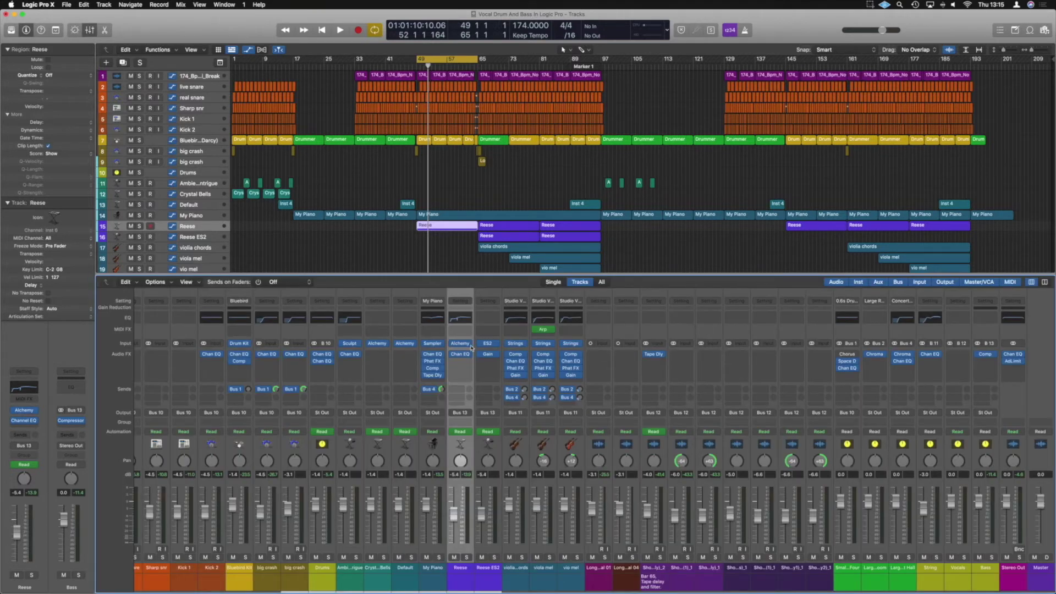
click(462, 395)
mouse_move(463, 400)
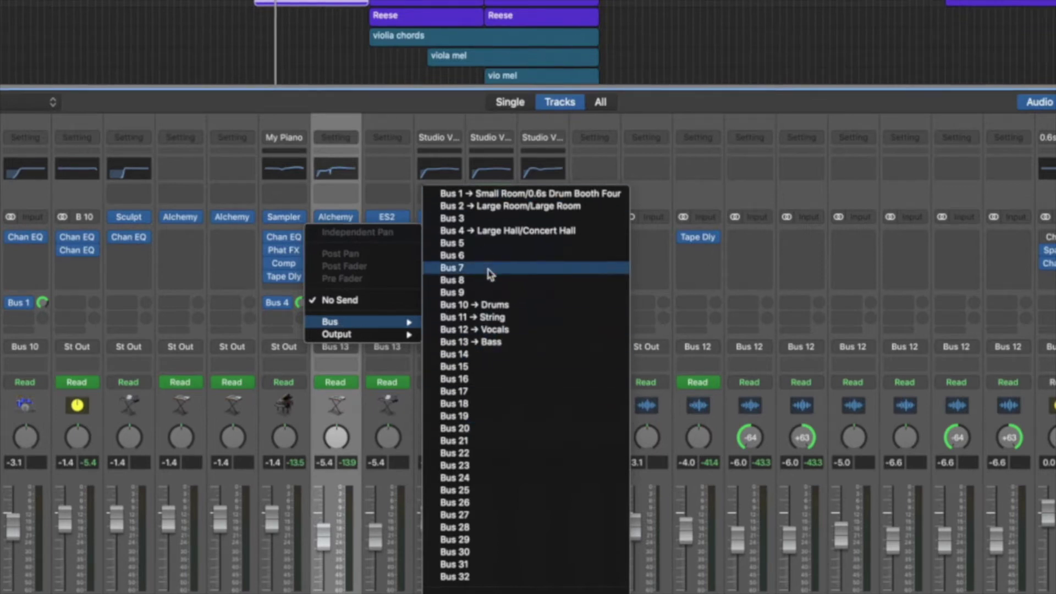
click(473, 246)
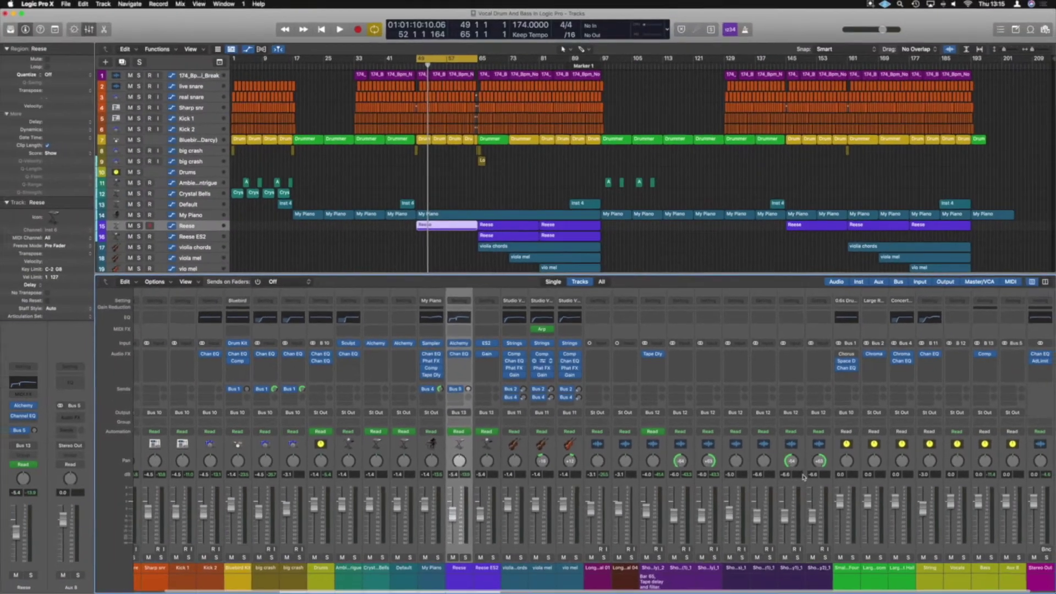
text(Wide Bss)
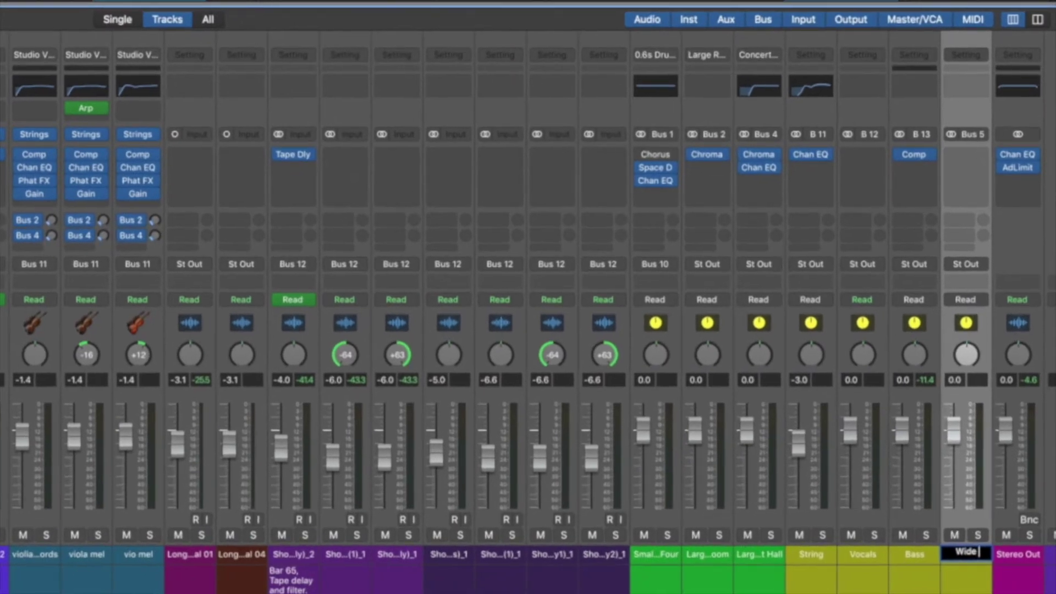
key(Return)
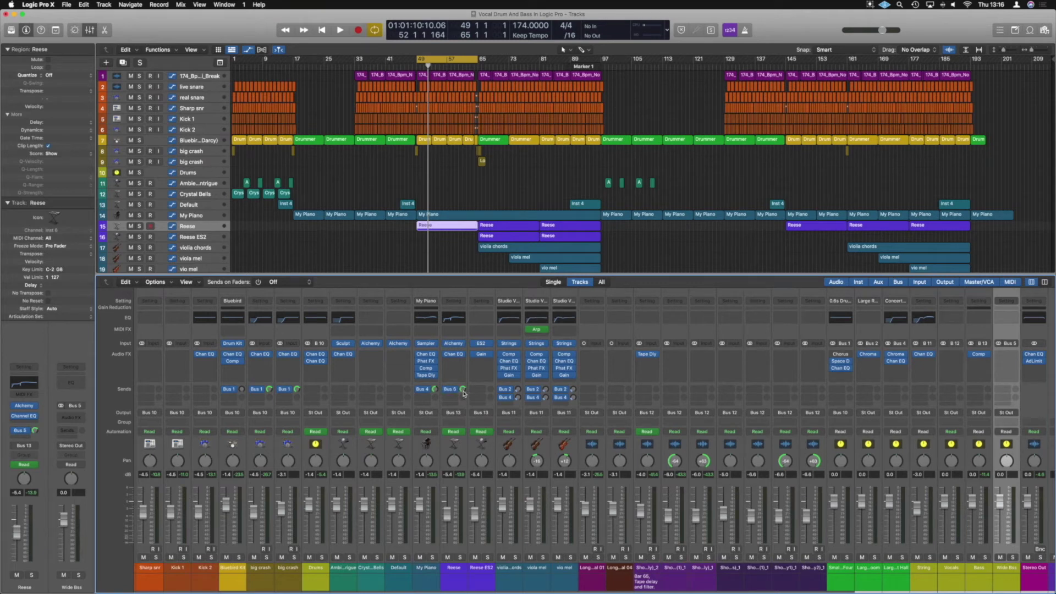
Step: Insert Stereo Spread on the Wide Bss channel and solo that channel
click(1012, 355)
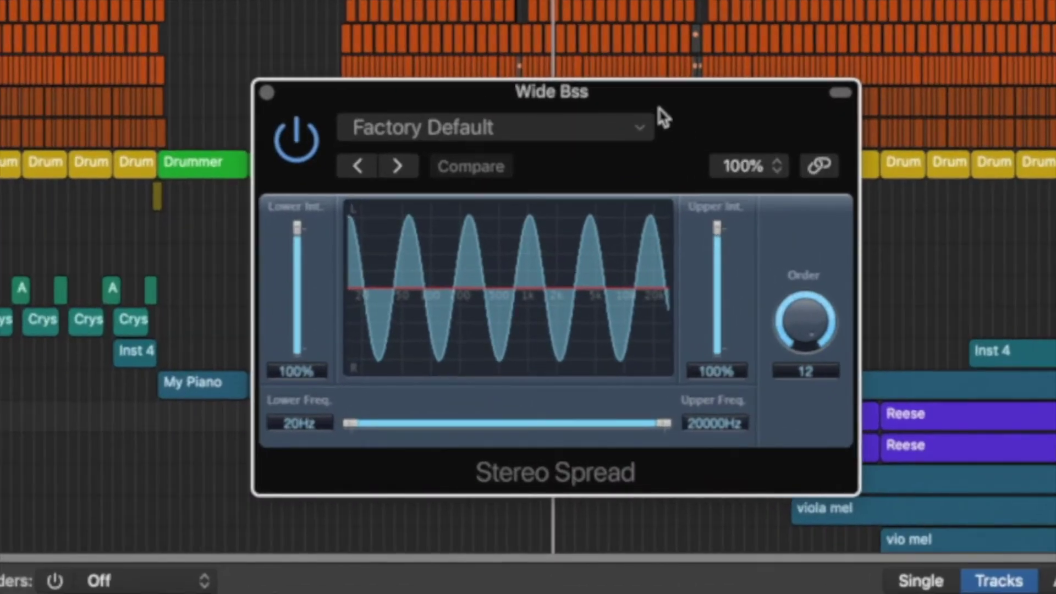
drag(658, 107, 1055, 170)
click(1018, 560)
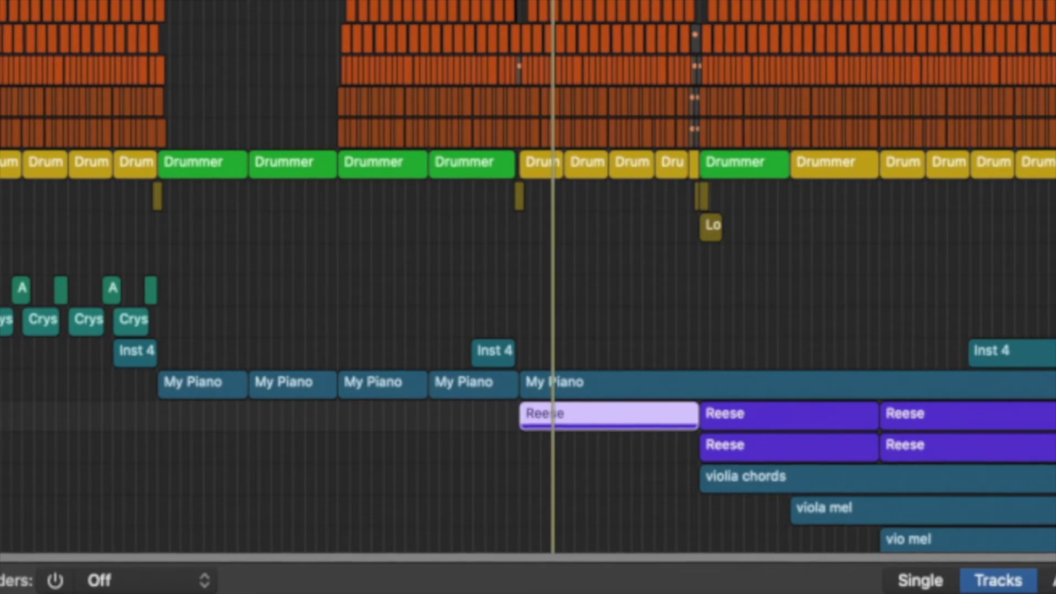
Step: During playback, set Stereo Spread's lower frequency to 200 Hz, upper frequency to 7100 Hz and order to 11, and toggle the Reese track's solo
key(space)
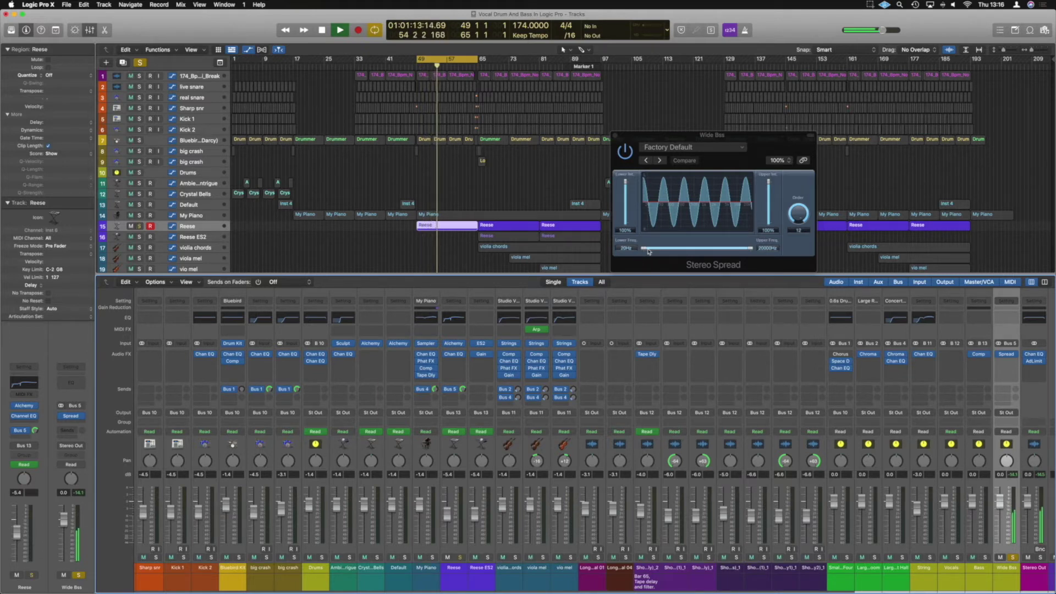
drag(644, 252, 680, 250)
drag(752, 248, 736, 250)
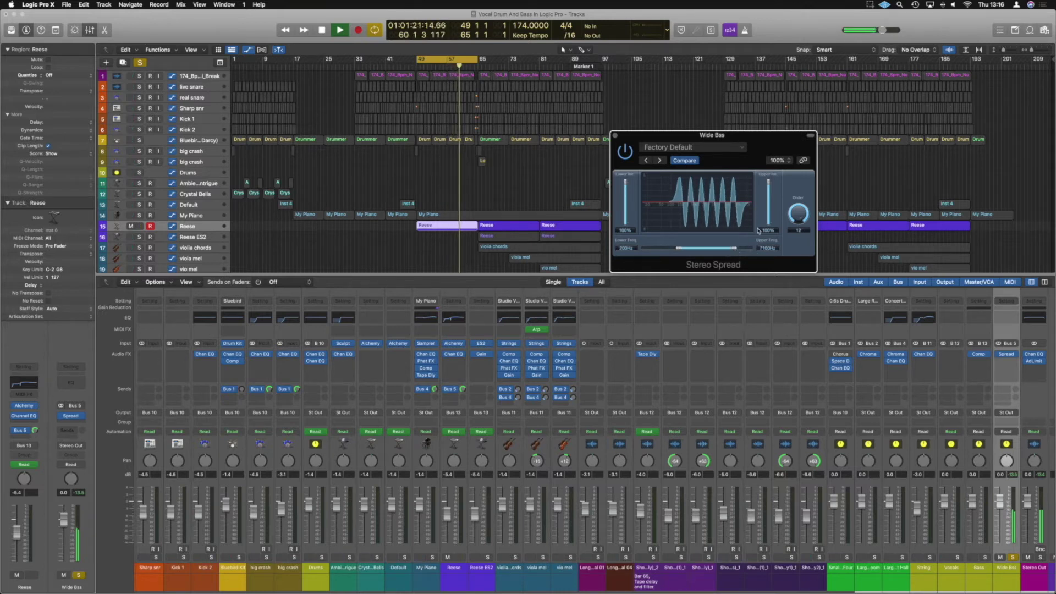
drag(798, 213, 788, 362)
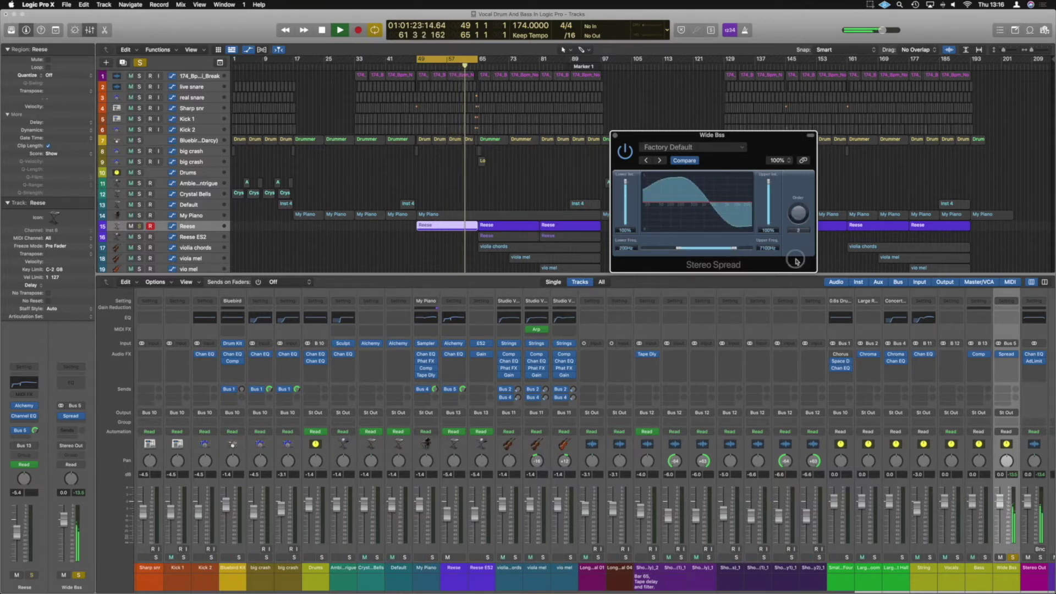
drag(793, 288, 794, 258)
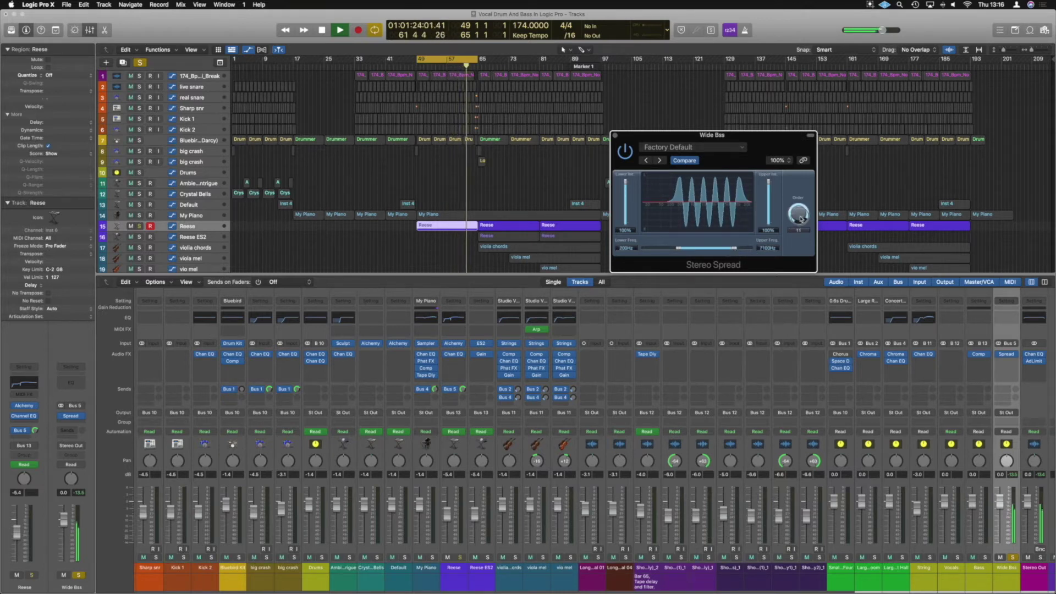
click(140, 226)
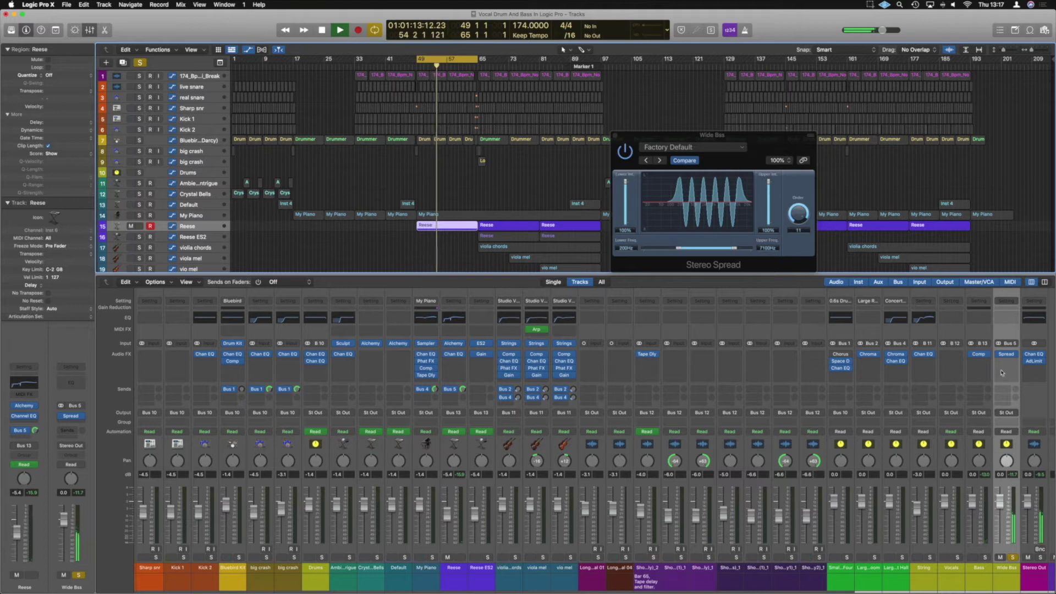
Step: Add a Channel EQ to the Wide Bss channel and set its processing to Mid Only
click(1008, 319)
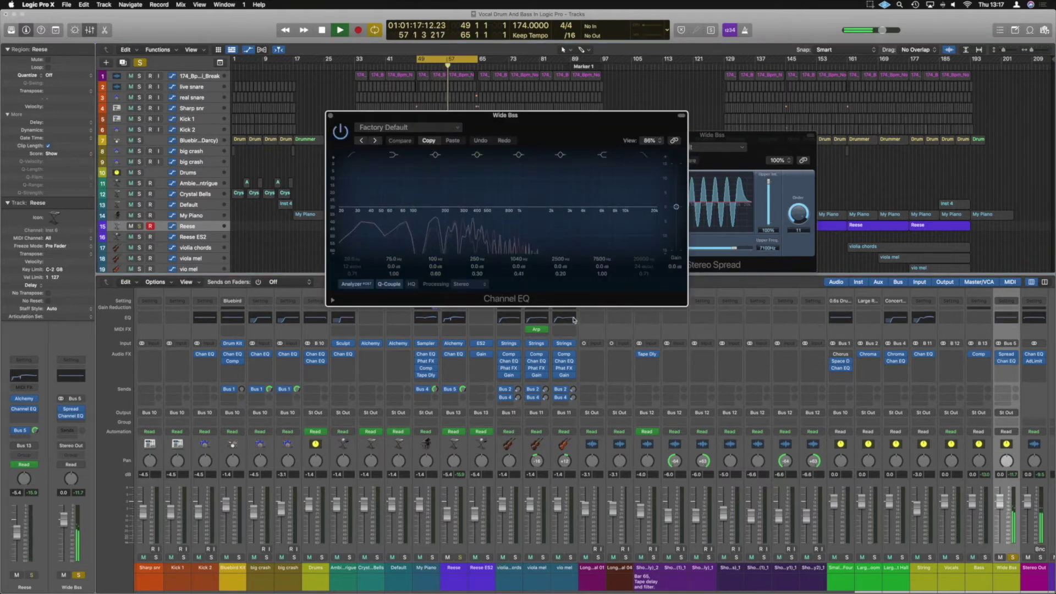
click(479, 284)
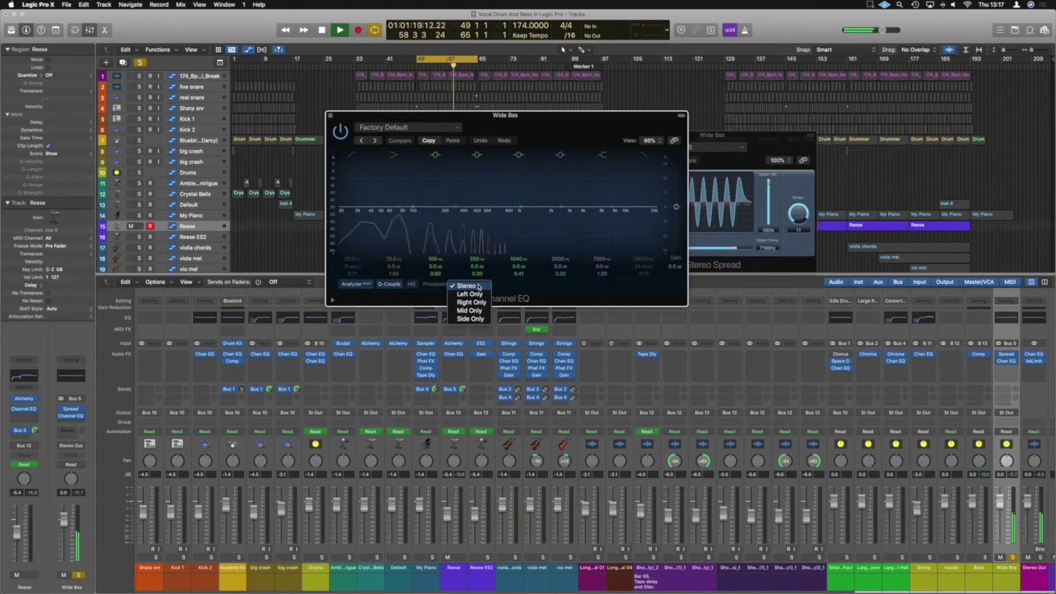
click(534, 286)
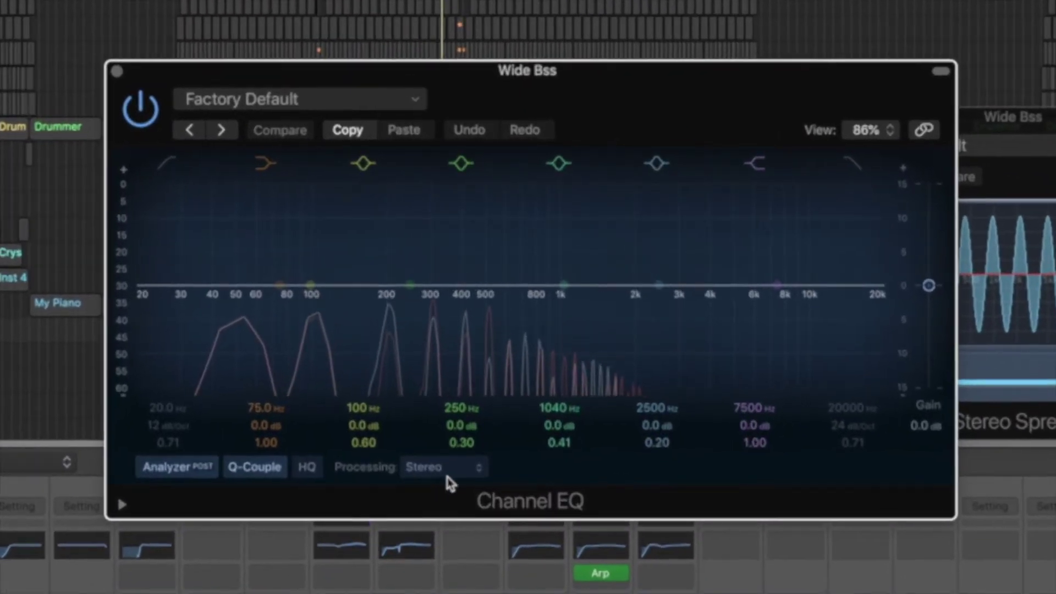
click(452, 382)
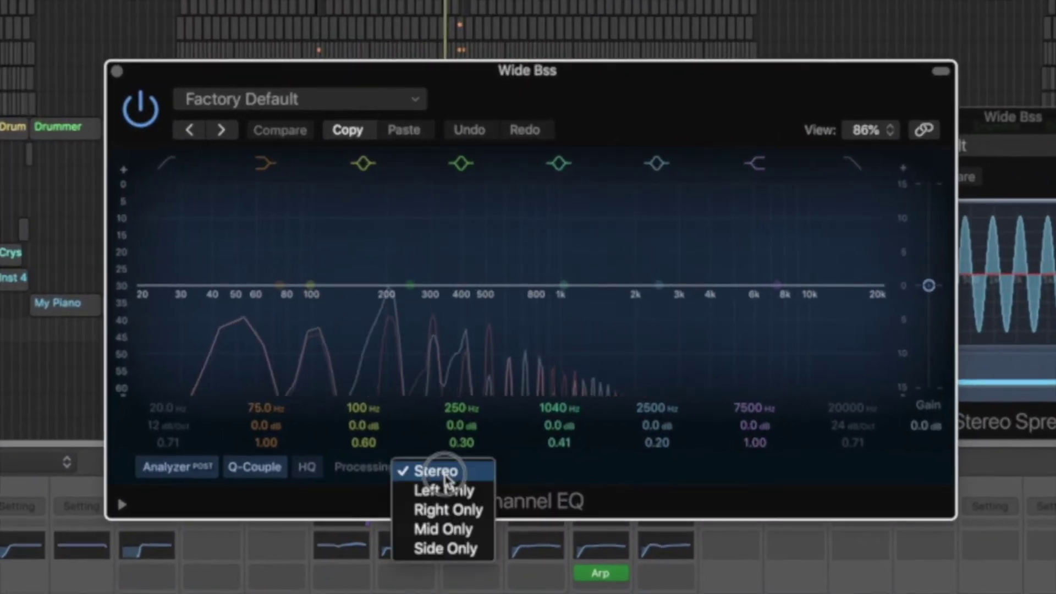
click(452, 531)
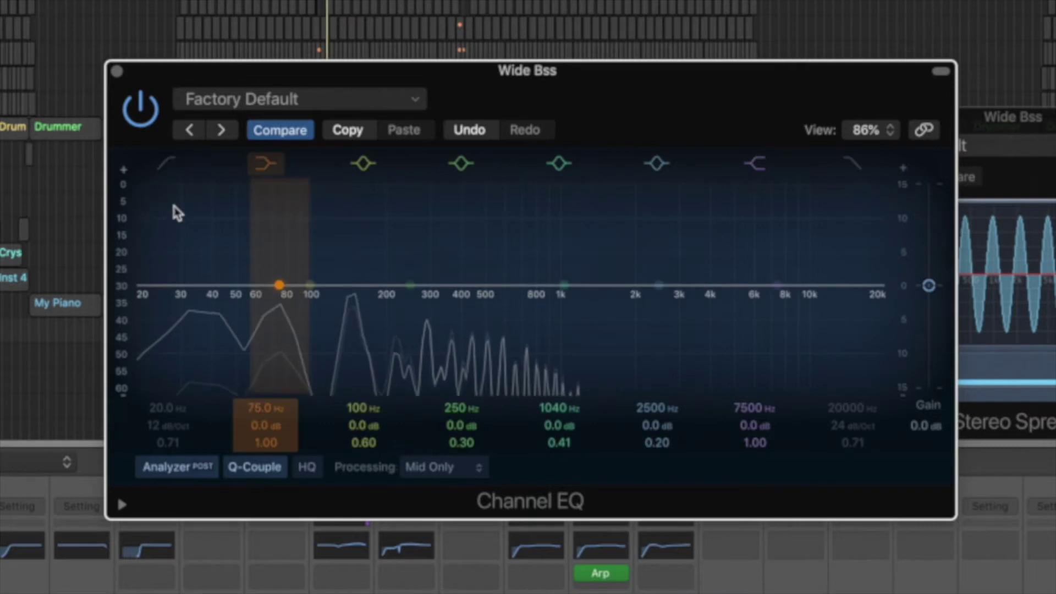
Step: Enable the EQ's low cut at 24 dB/Oct with its cutoff just below 1 kHz, and close both open plug-in windows
click(169, 164)
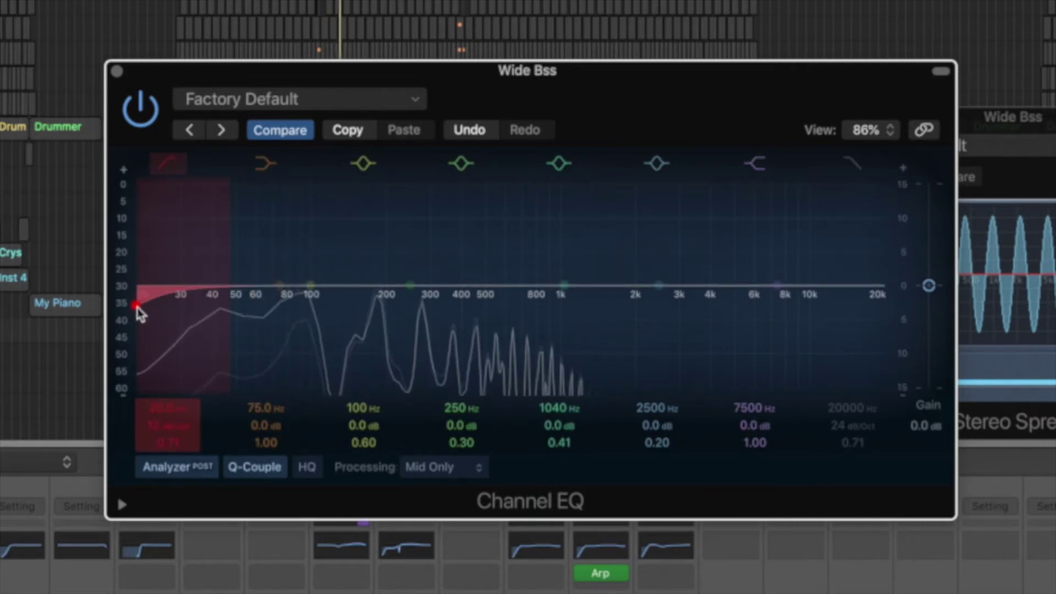
drag(166, 418, 166, 406)
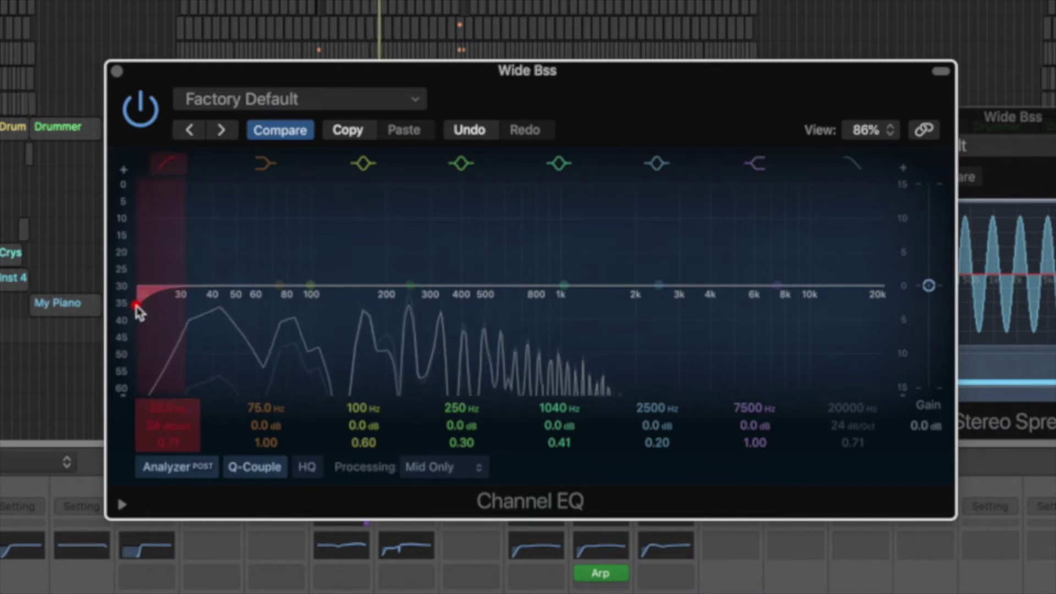
mouse_move(138, 309)
mouse_down()
mouse_move(609, 313)
mouse_move(563, 303)
mouse_move(556, 316)
mouse_move(552, 306)
mouse_up()
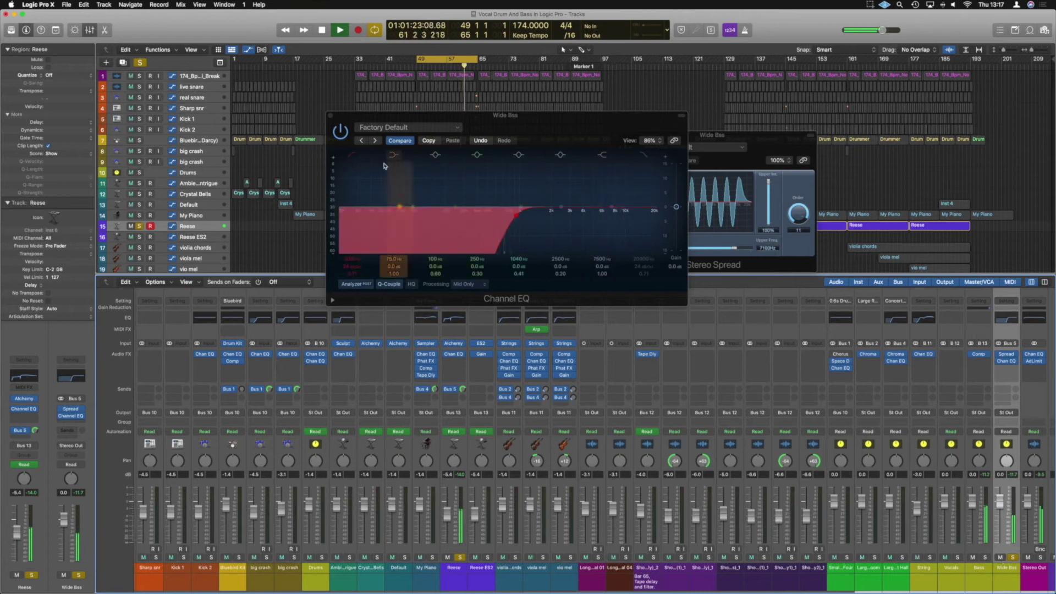
click(331, 116)
key(space)
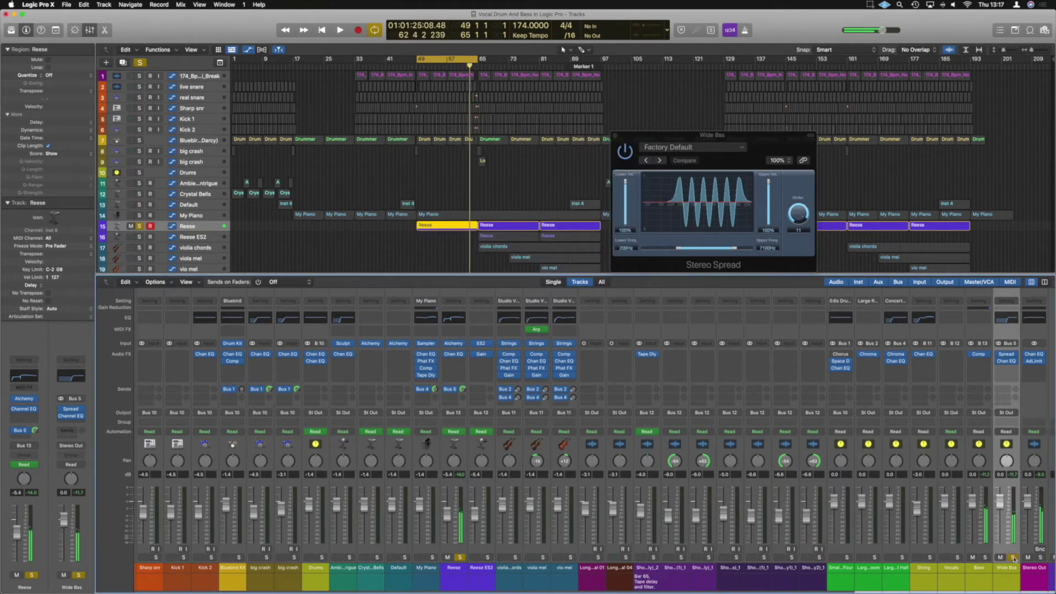
click(616, 137)
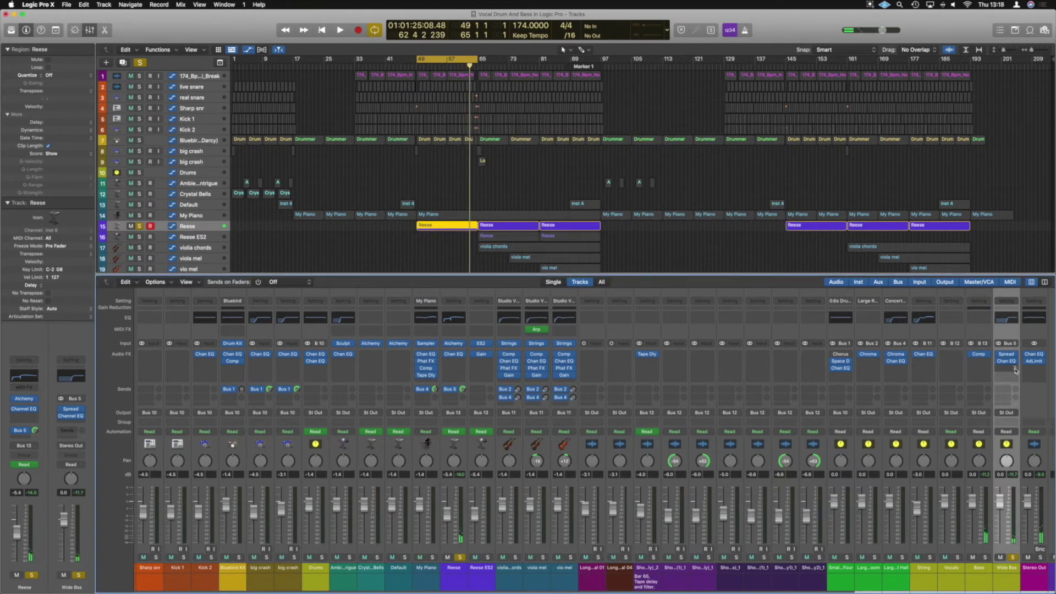
Step: Insert a Chorus between Spread and Channel EQ on Wide Bss, with intensity 57% and rate 0.600 Hz
click(1015, 370)
mouse_move(1020, 503)
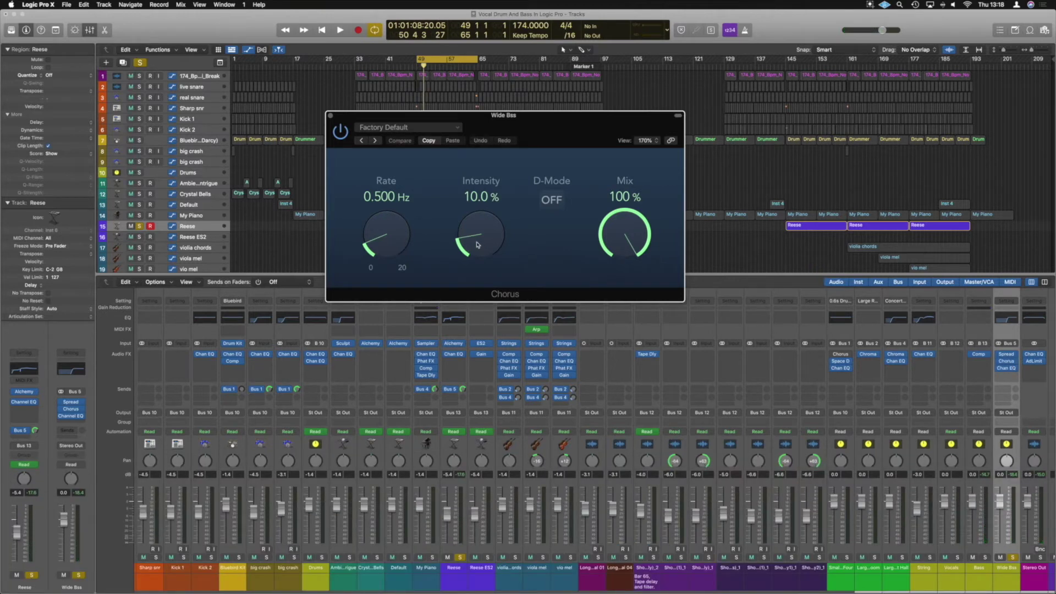
key(space)
drag(491, 242, 494, 183)
drag(388, 235, 399, 293)
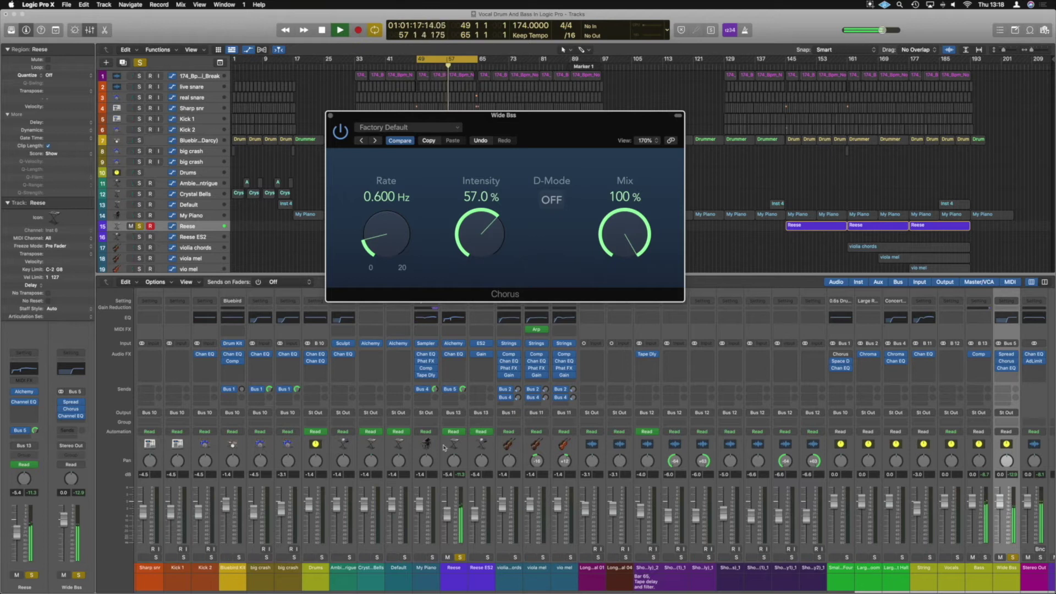
Step: Compare the widened bass with and without the dry Reese channel by toggling its solo during playback
click(461, 558)
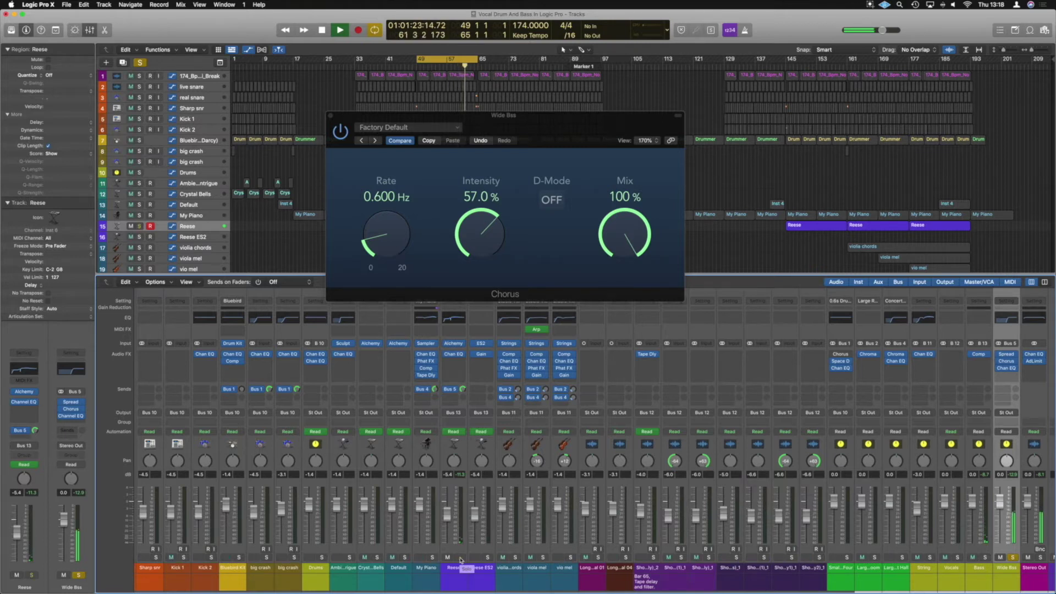
click(461, 559)
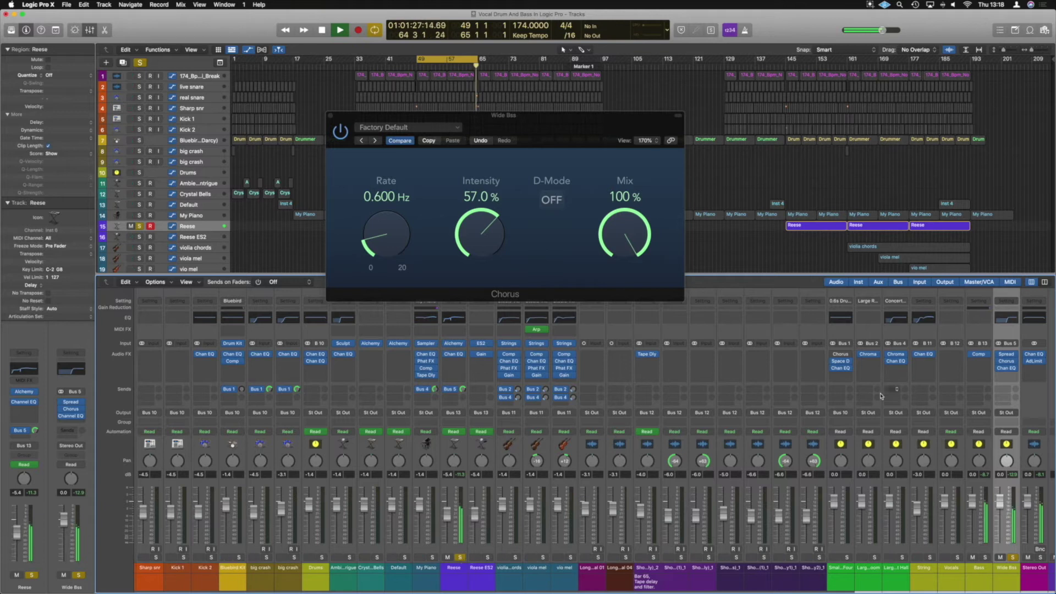
key(space)
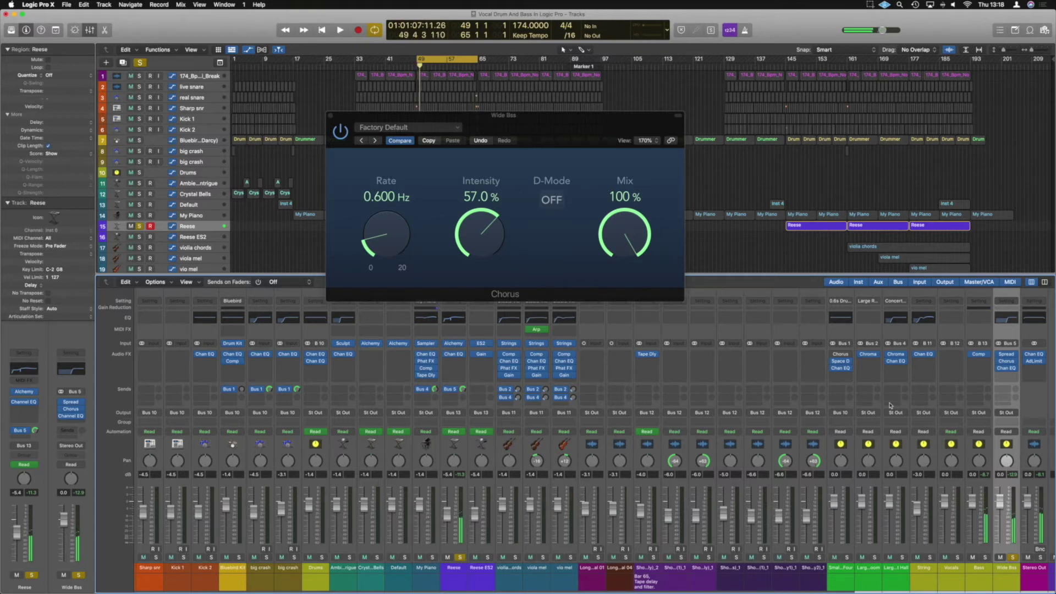
Step: Insert a Gain plug-in on the Stereo Out channel and turn on its Mono option
click(1048, 378)
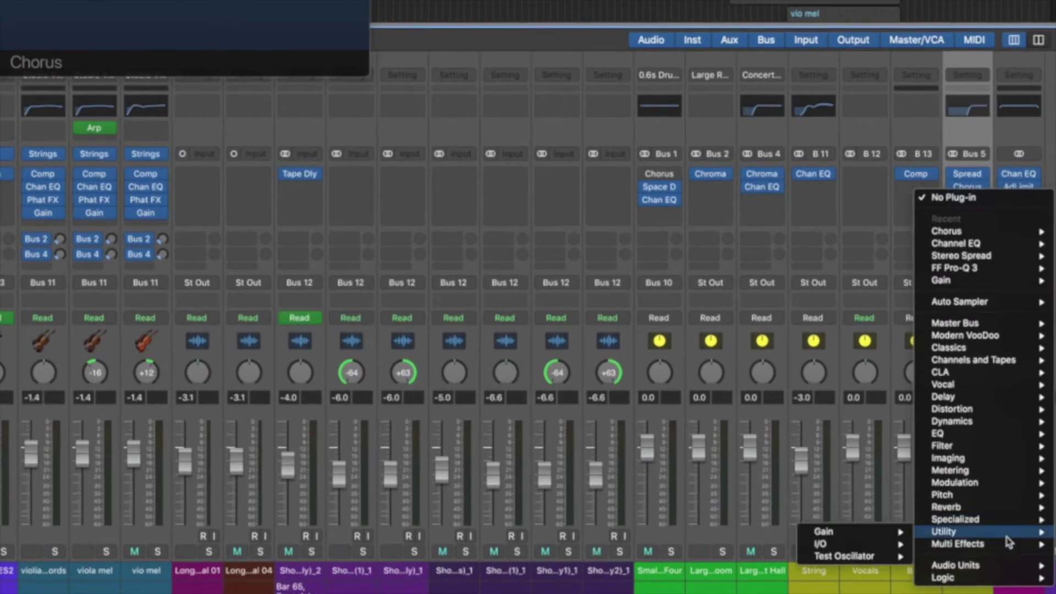
mouse_move(825, 531)
click(778, 531)
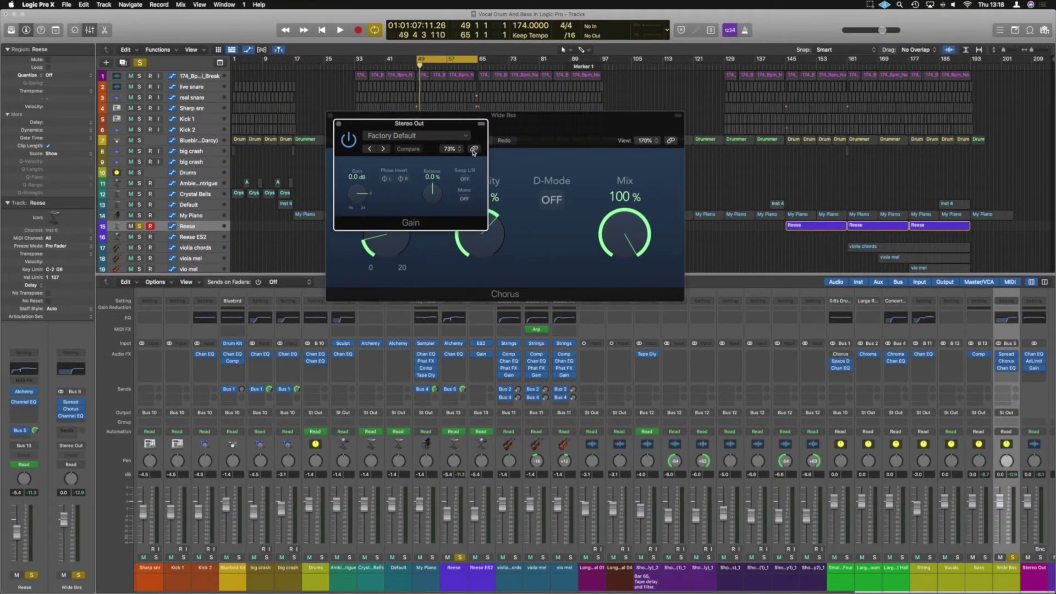
drag(389, 107, 768, 198)
click(787, 352)
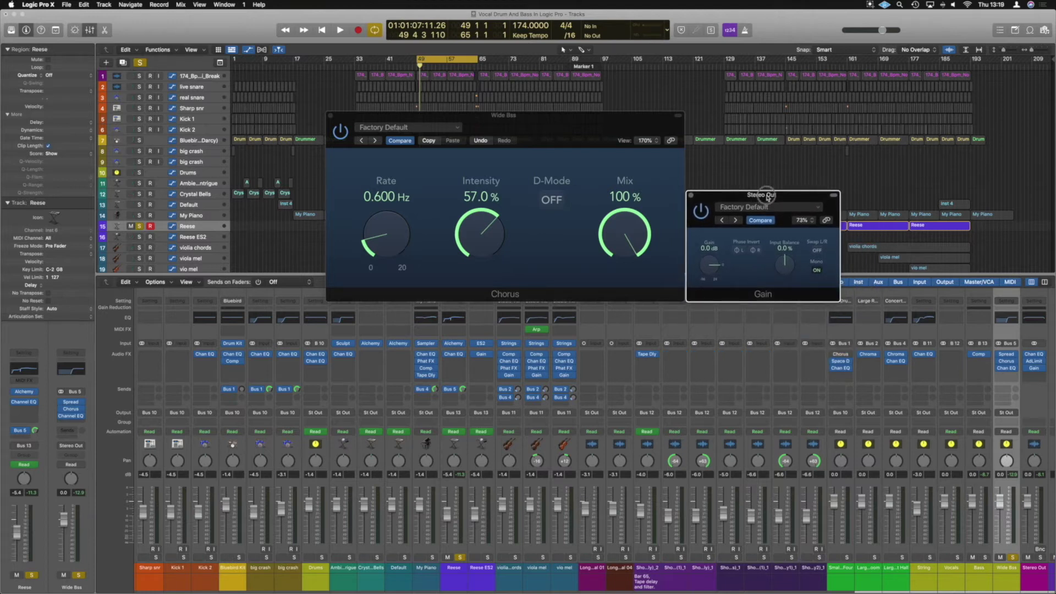
Step: Play the bass in mono to check compatibility, and turn the Gain plug-in's Mono option off
key(space)
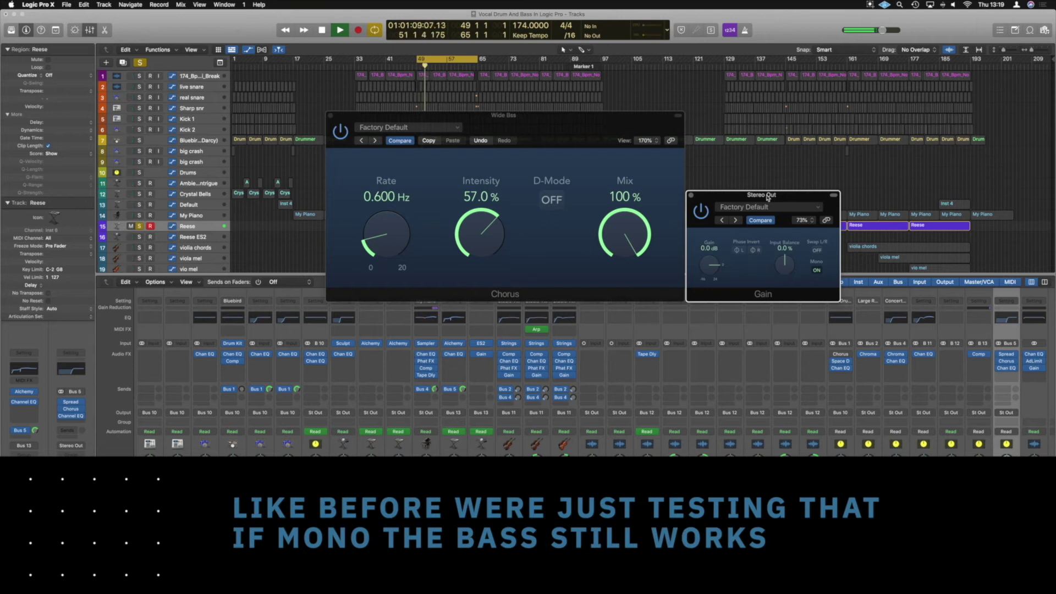
click(815, 272)
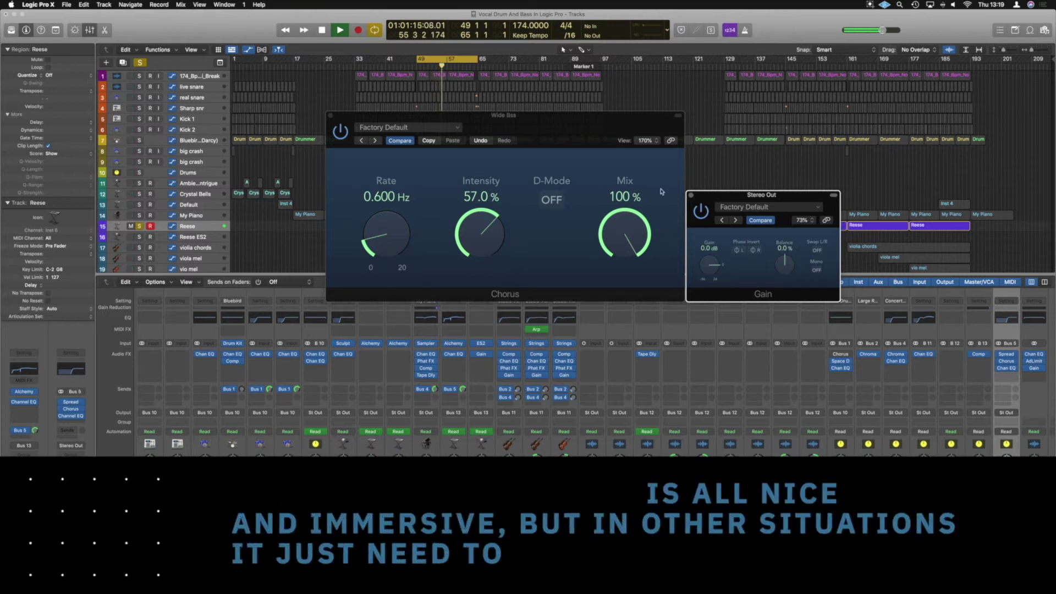
key(space)
Step: Unsolo the Reese and Wide Bss channels to hear the full mix, and close the Chorus and Gain windows
click(739, 394)
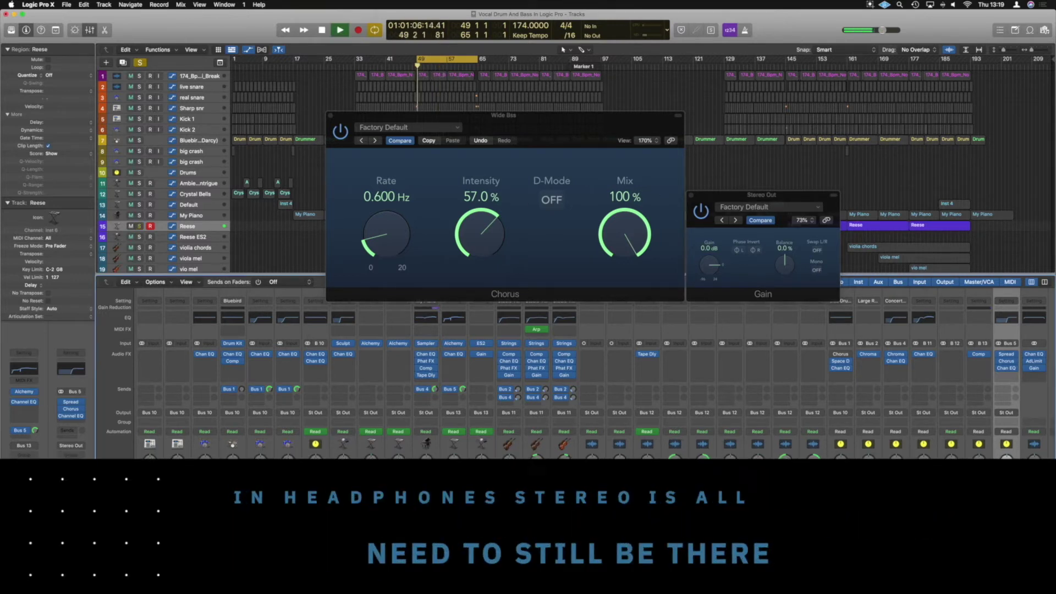
click(1012, 558)
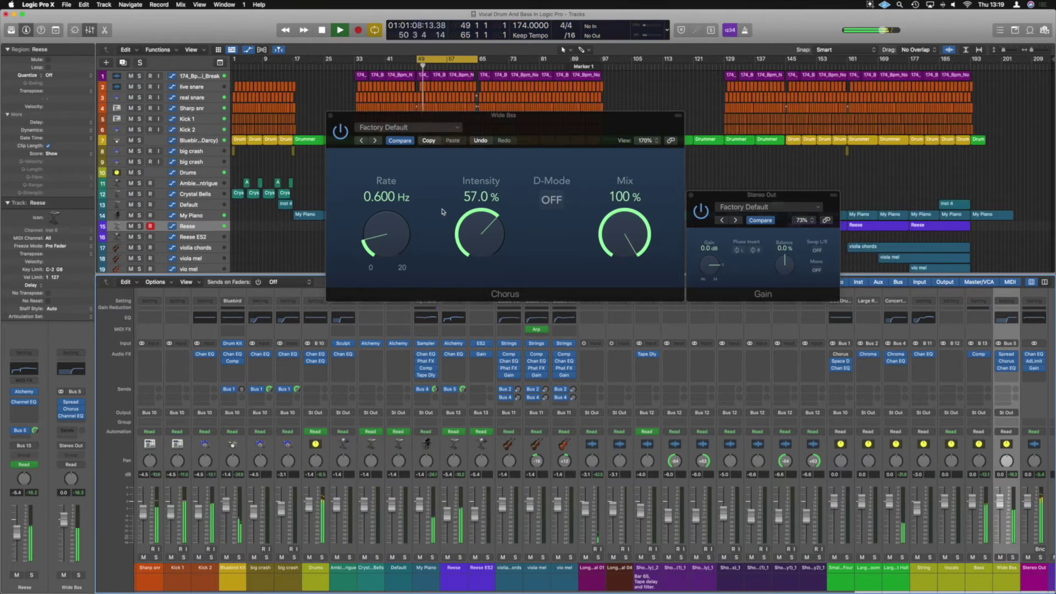
click(330, 118)
click(691, 194)
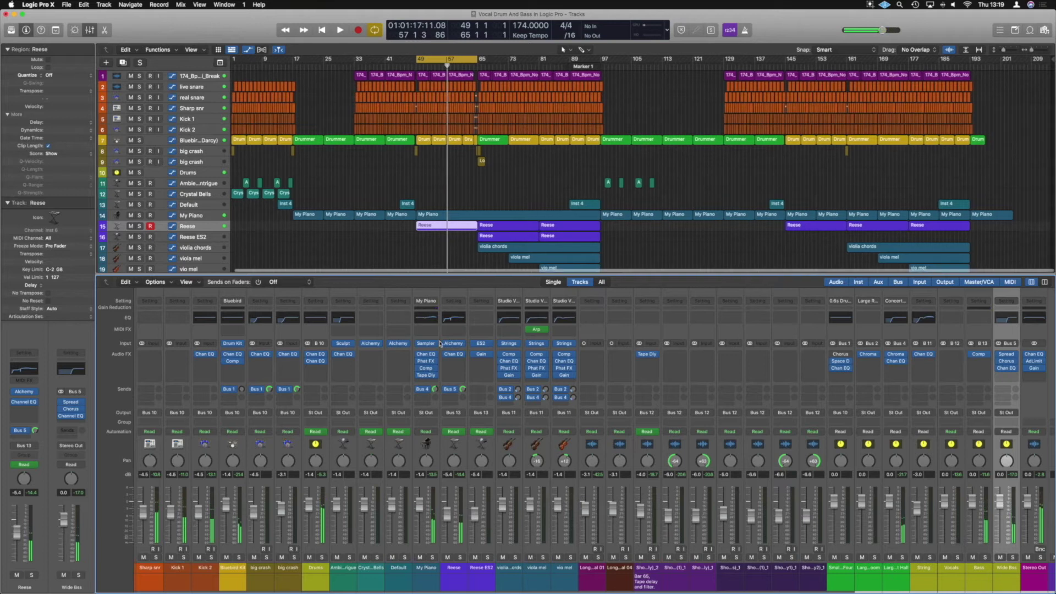
Step: Adjust the Reese channel's Bus 5 send to about -6.1 dB, and compare the mix with the Wide Bss bus muted and unmuted
drag(464, 391, 466, 405)
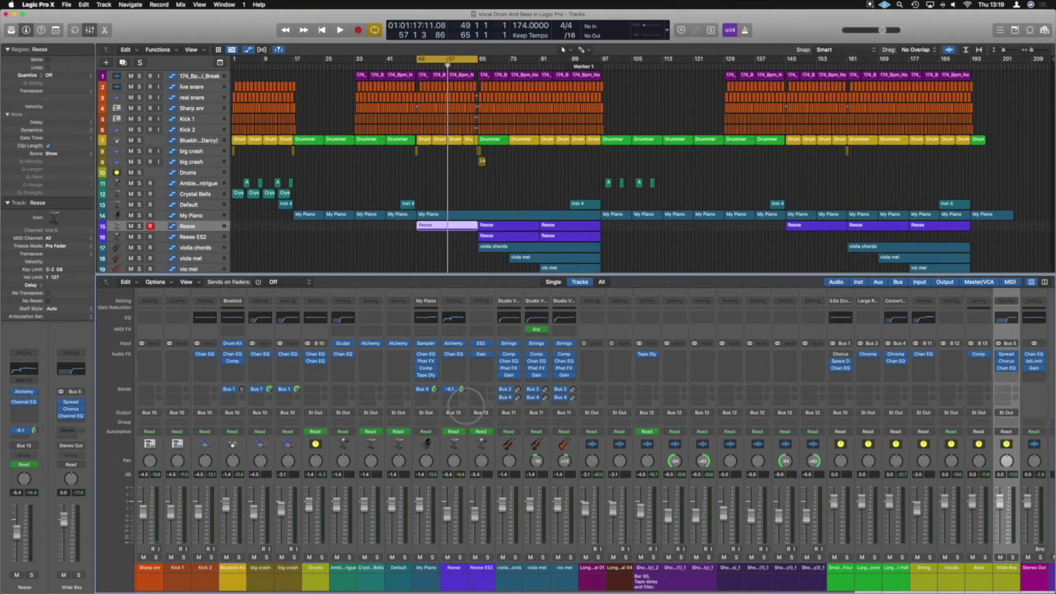
drag(467, 406, 466, 406)
key(space)
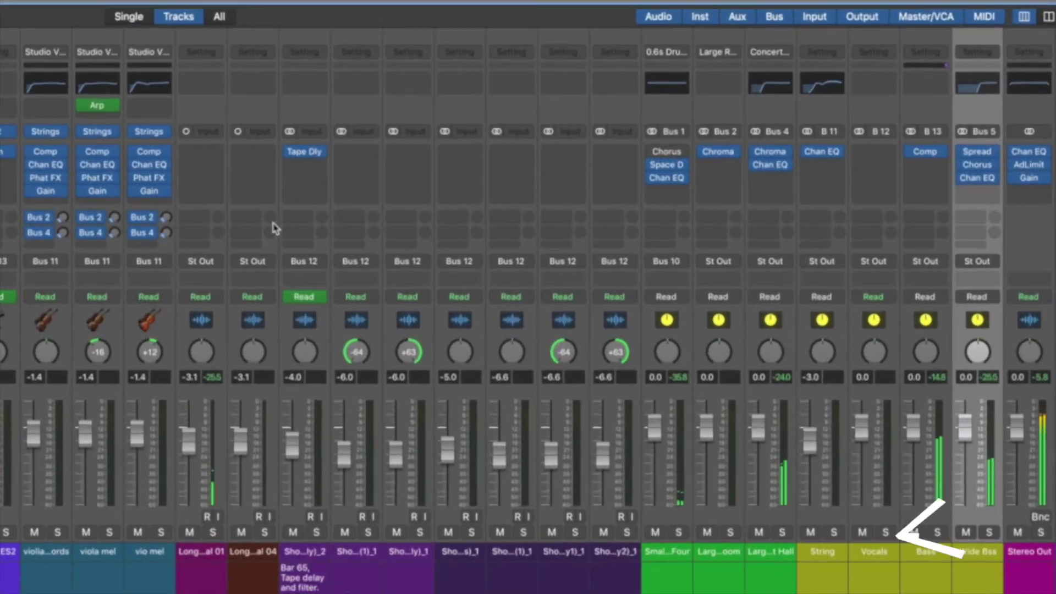
click(966, 533)
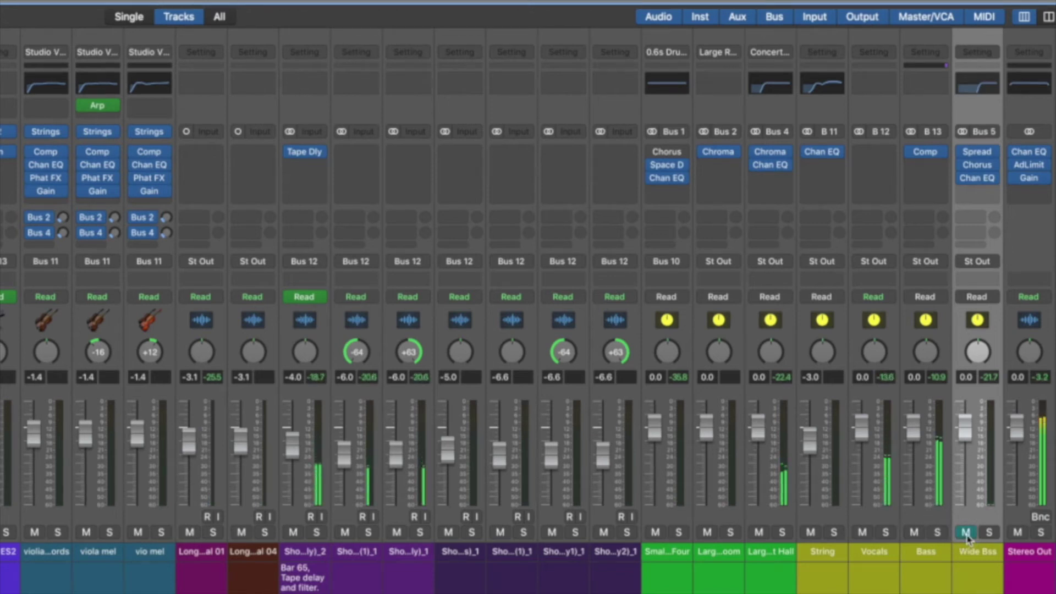
click(966, 532)
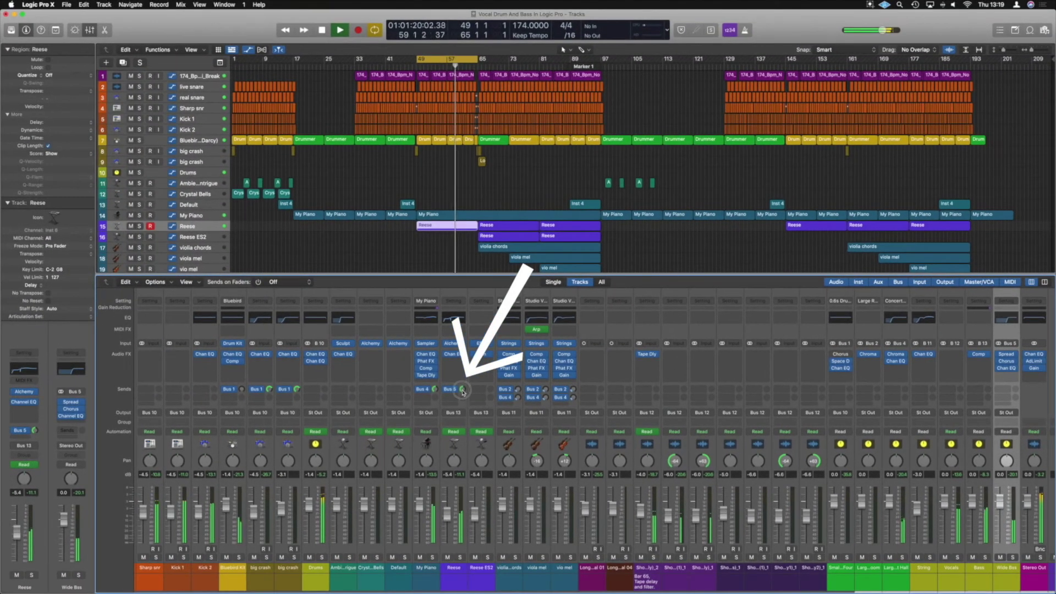
Step: Fine-tune the Reese channel's Bus 5 send level during playback, and stop the song
click(463, 389)
drag(463, 386, 464, 387)
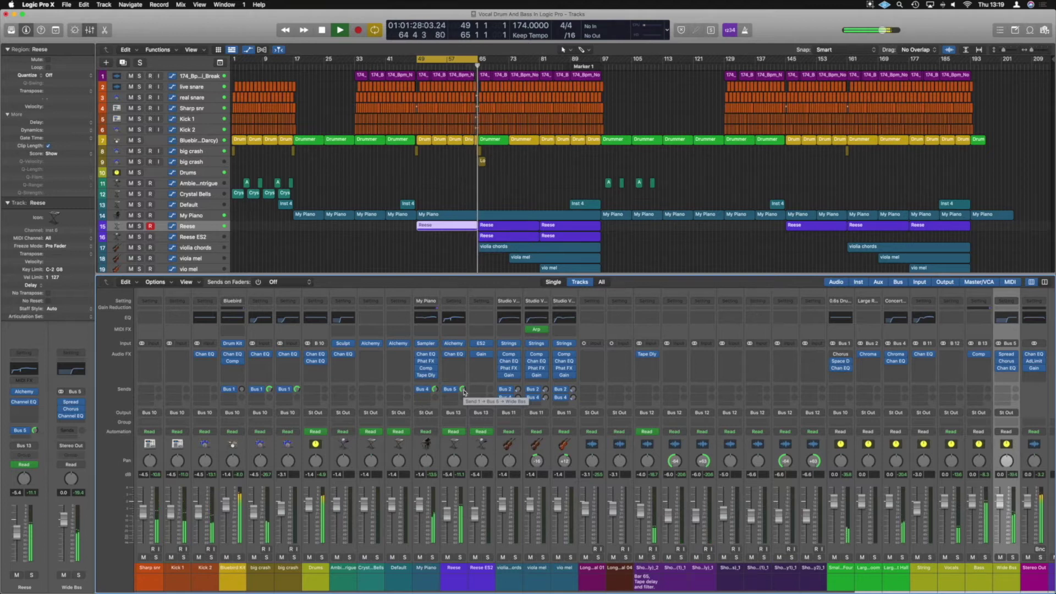
key(space)
Step: Set the cycle range to the two Reese regions spanning bars 65 to 97, and play the mix over that section
drag(610, 227, 504, 225)
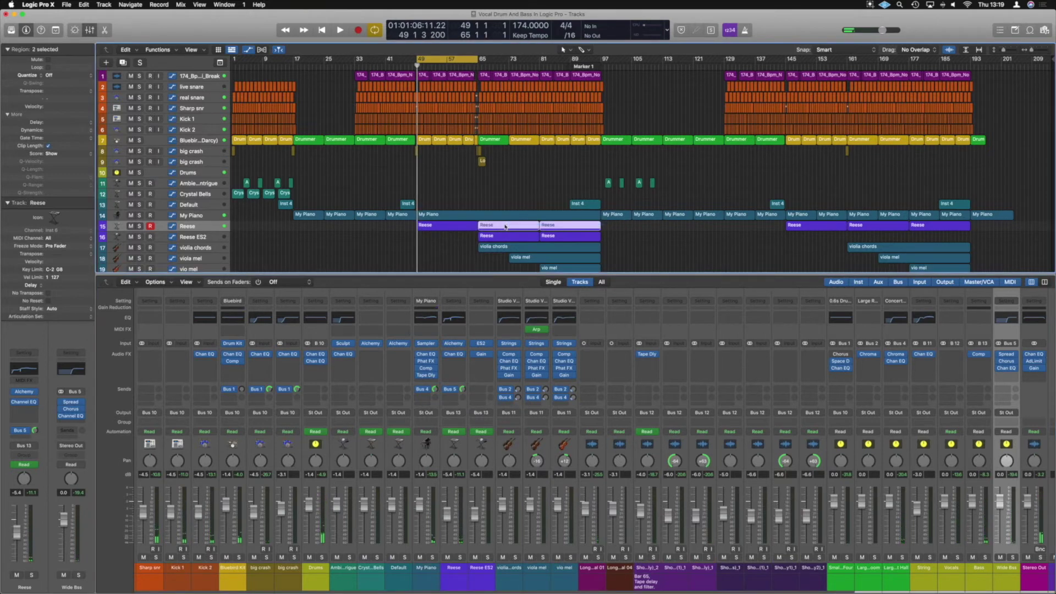
key(super+u)
key(space)
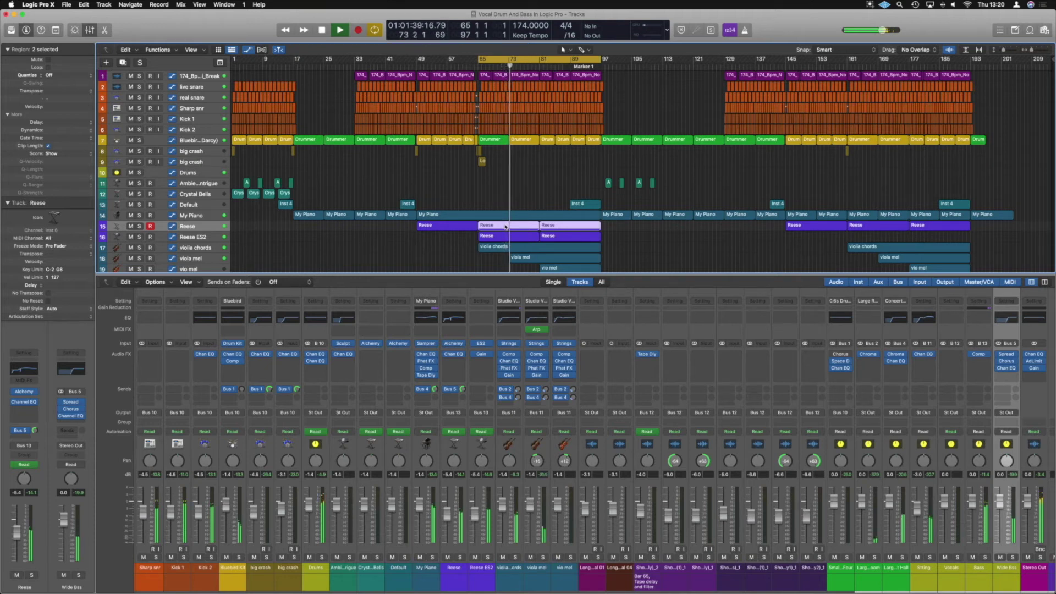
key(space)
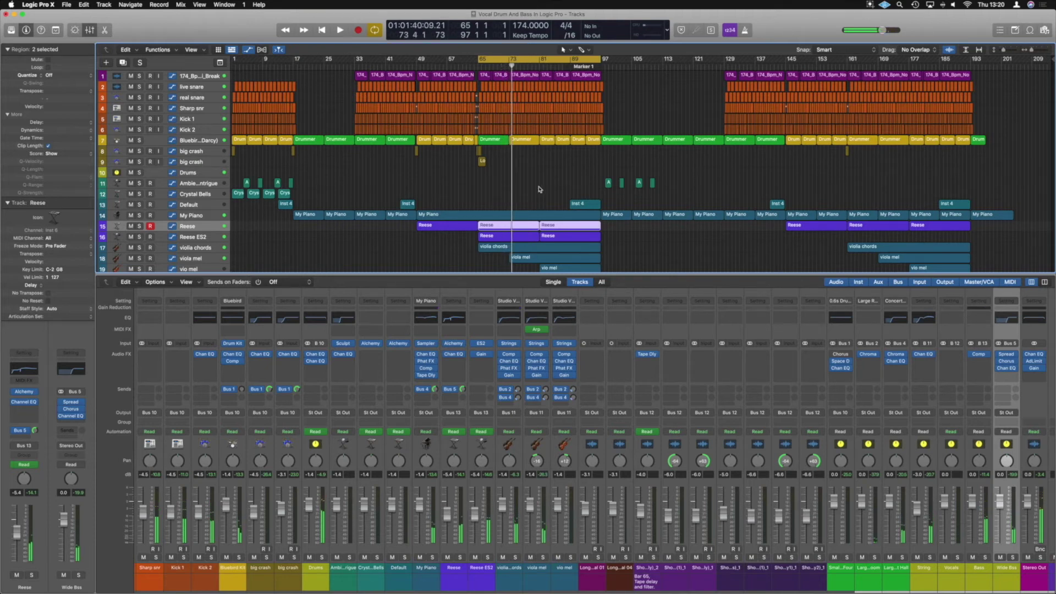
Step: Turn off the cycle range and solo the String bus
scroll(540, 189, down, 3)
key(c)
key(super+Up)
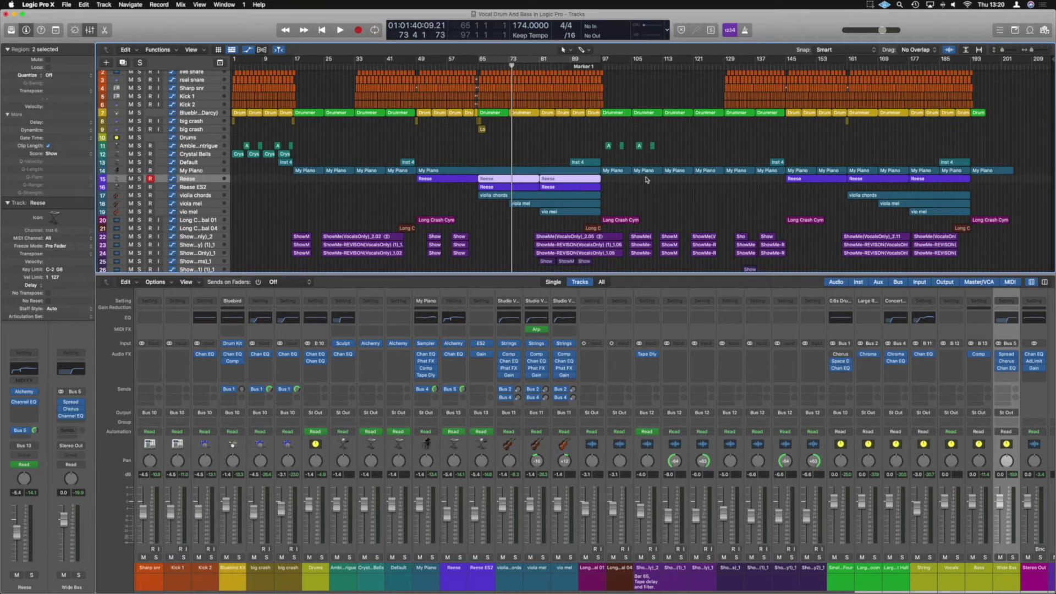
click(929, 557)
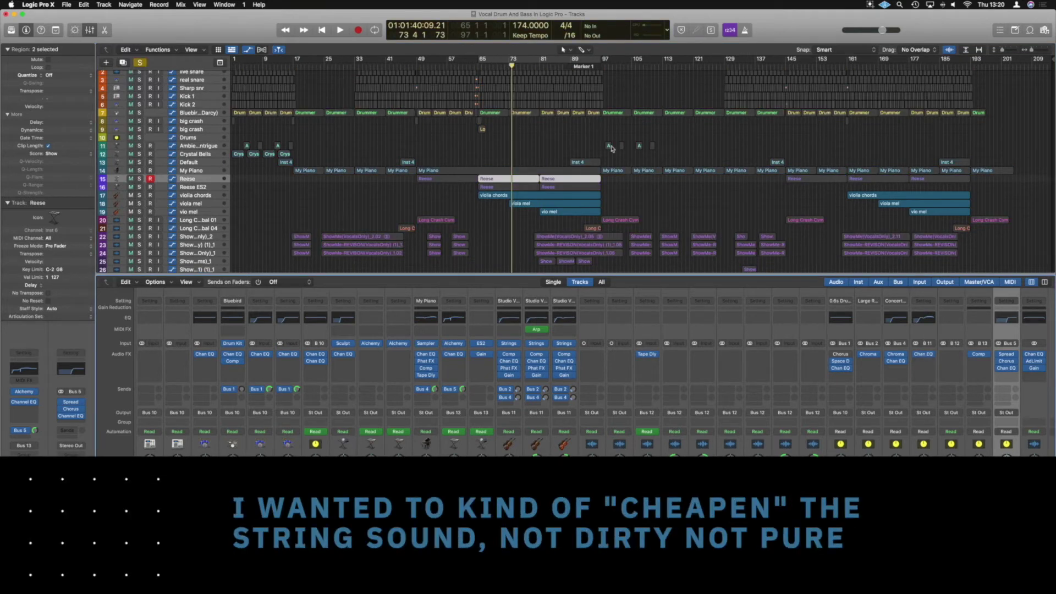
Step: Set the cycle range to the vio mel region at bars 81 to 97, and play the soloed strings
click(590, 213)
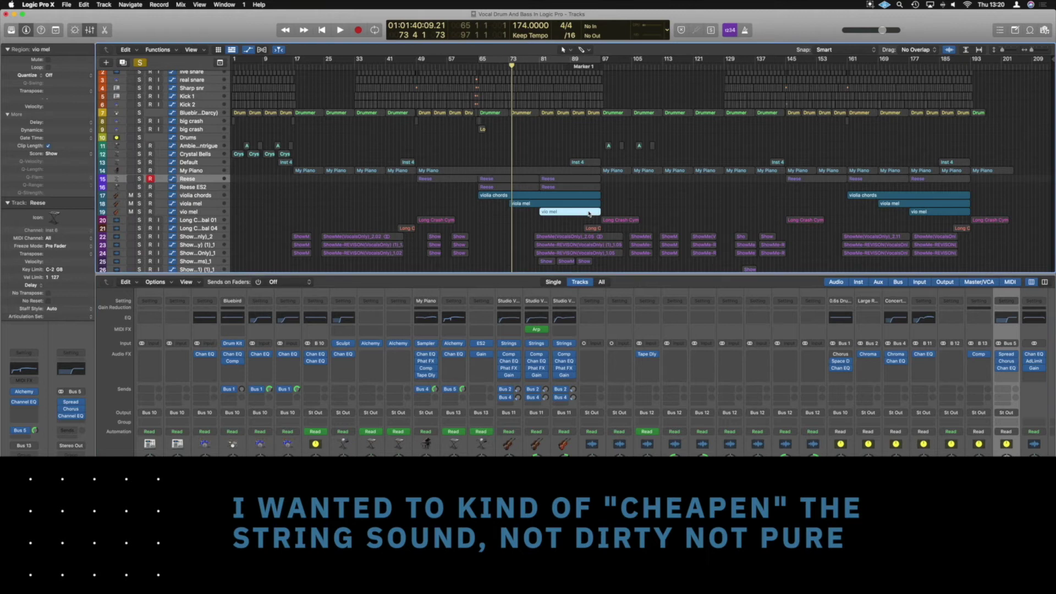
key(super+u)
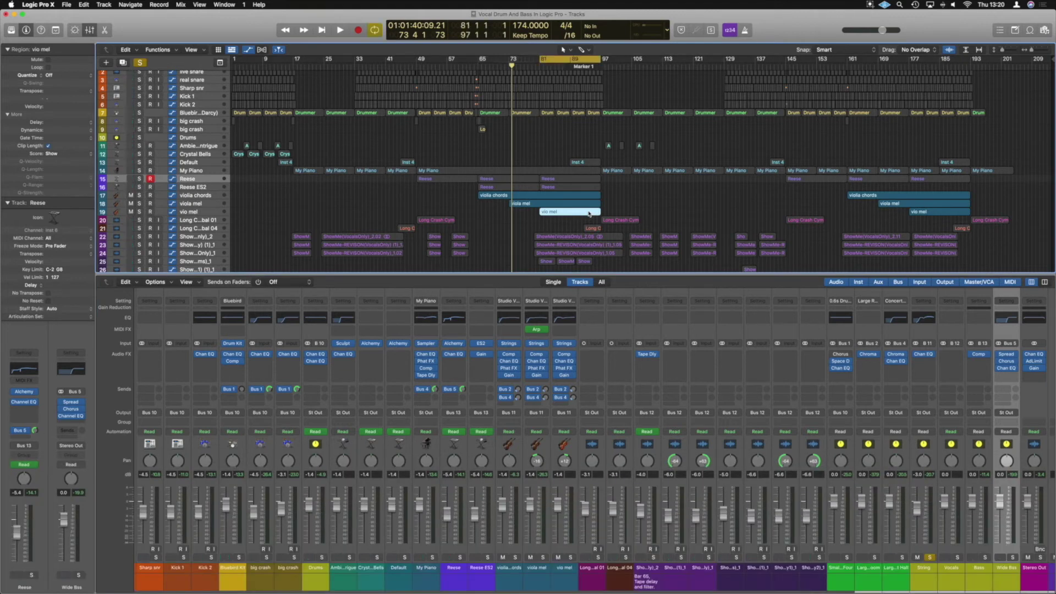
key(space)
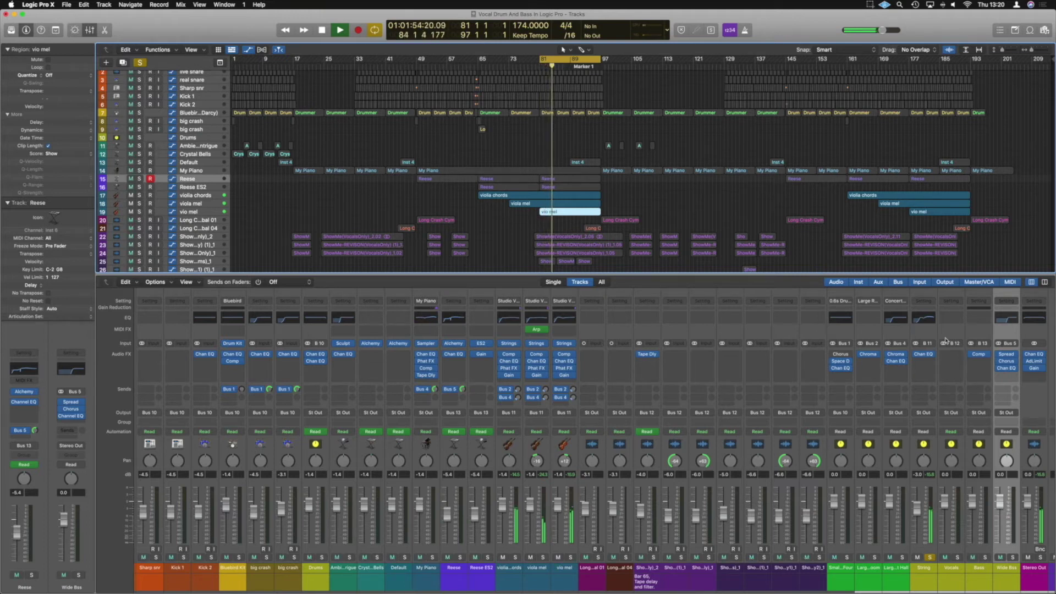
key(space)
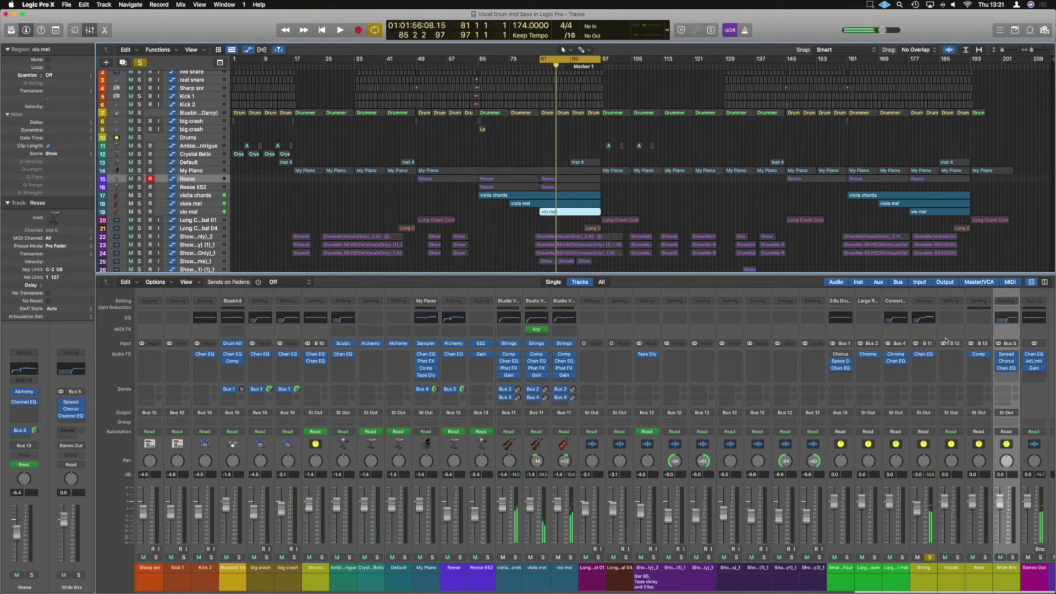
Step: Insert a Tape Delay below the Channel EQ on the String bus and turn off its tempo sync
click(933, 361)
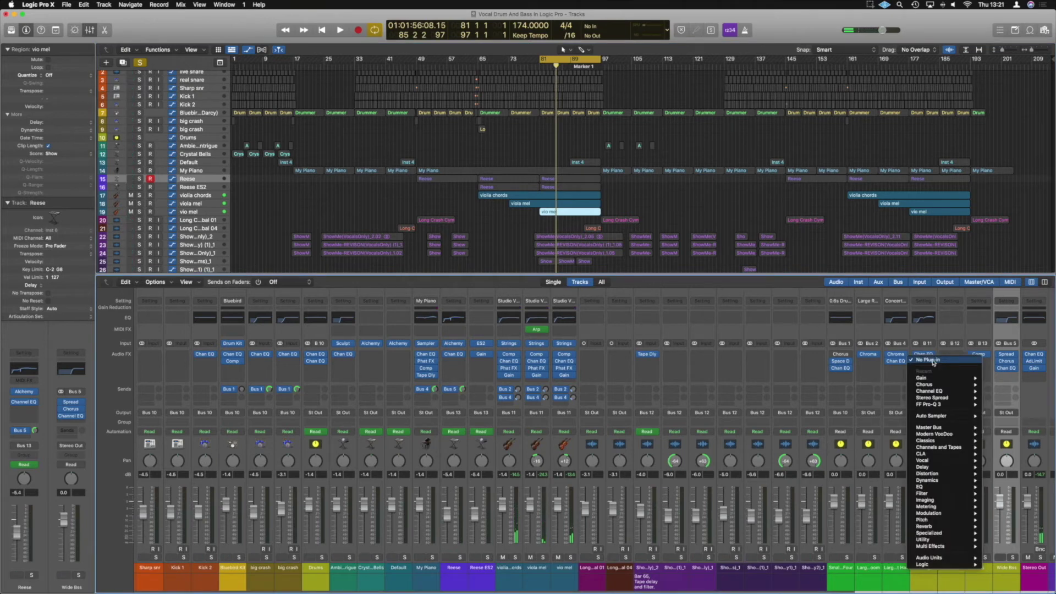
mouse_move(934, 468)
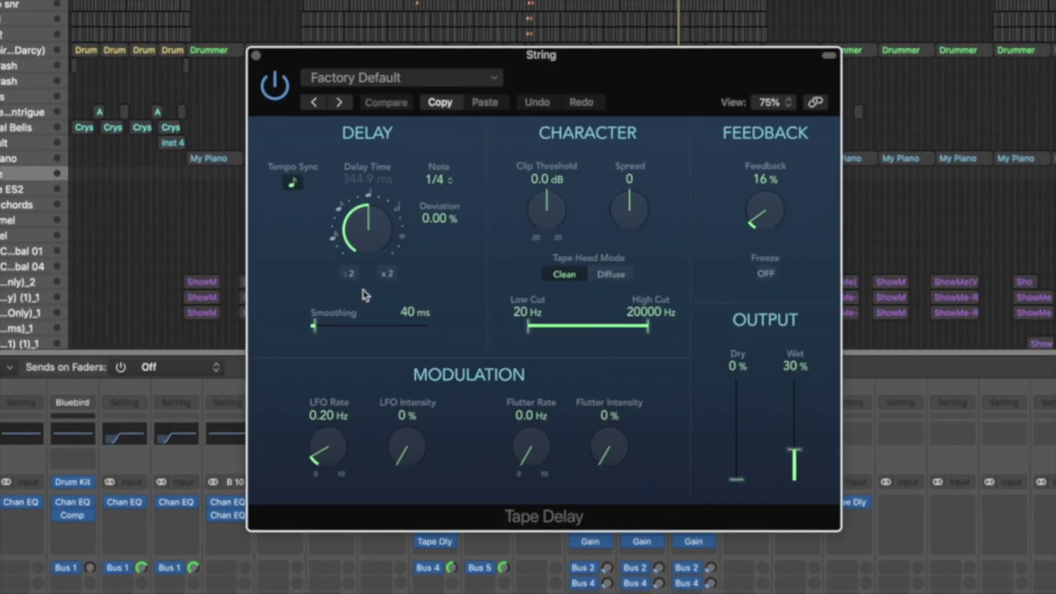
click(293, 184)
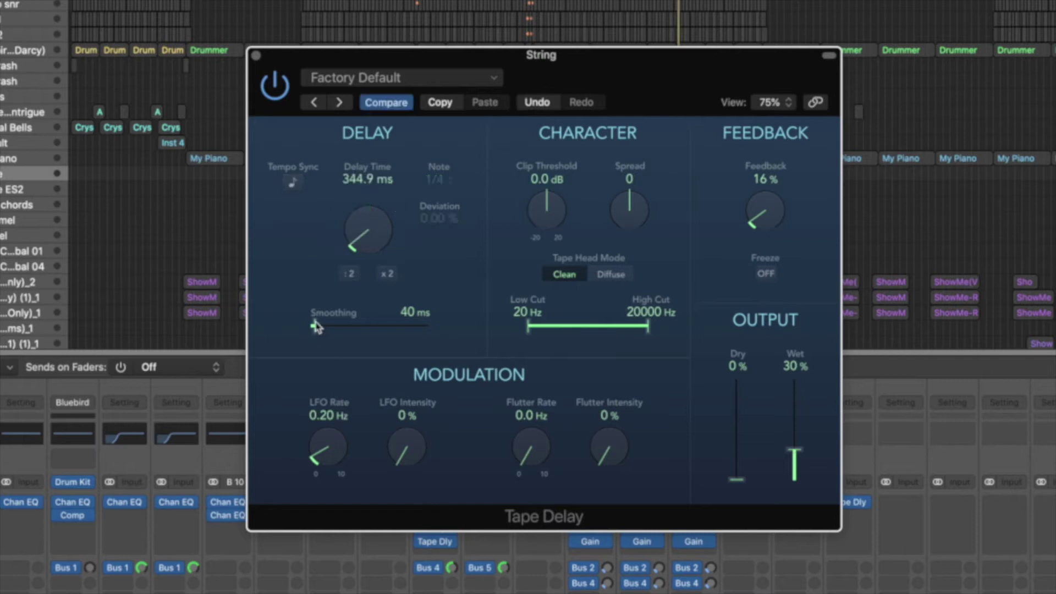
Step: Set the Tape Delay's smoothing and delay time to 0 ms, feedback to 0 % and wet output to 100 %
drag(316, 334, 272, 331)
drag(360, 229, 360, 318)
drag(768, 220, 769, 253)
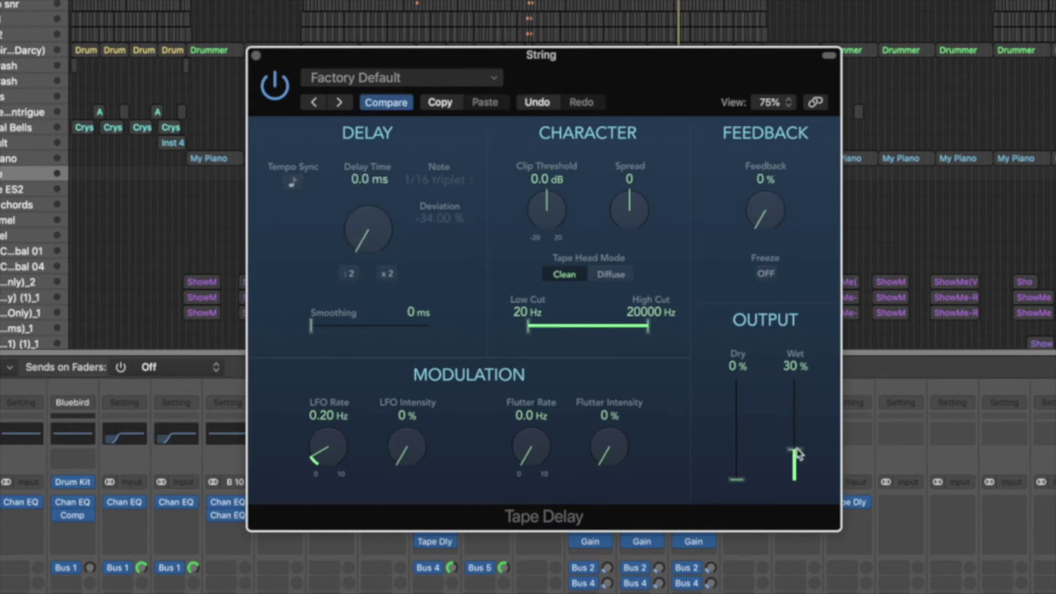
drag(796, 458, 801, 263)
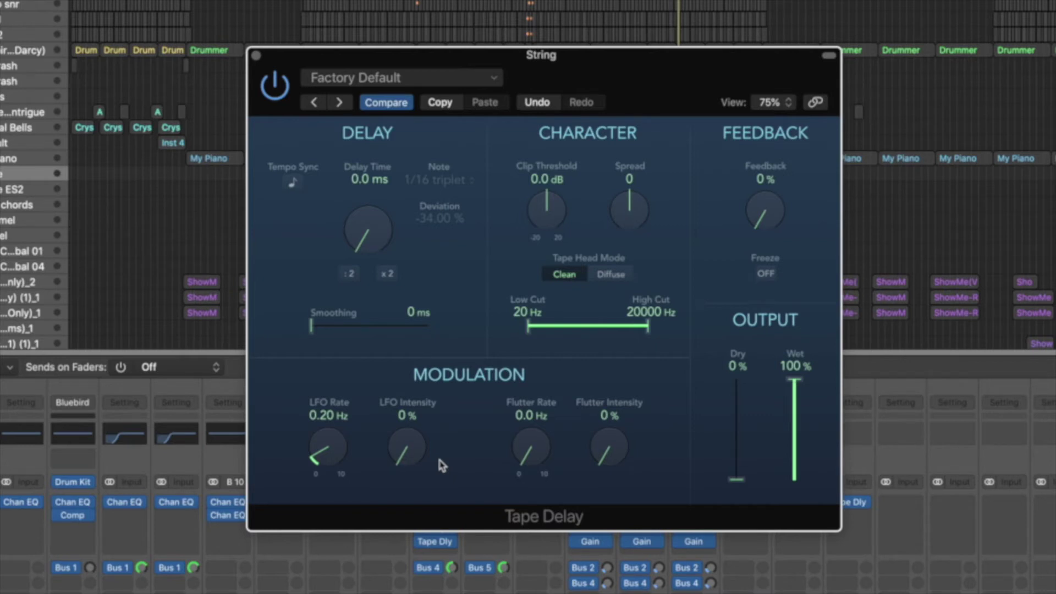
Step: Try the Diffuse tape head mode and raise the Tape Delay's low cut to 200 Hz
click(610, 273)
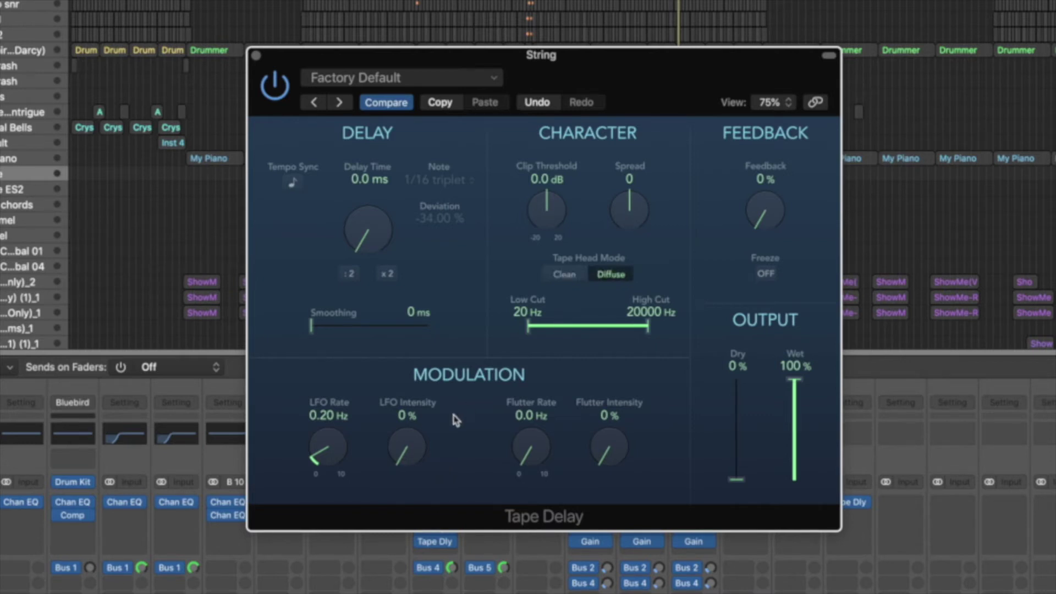
drag(528, 326, 568, 337)
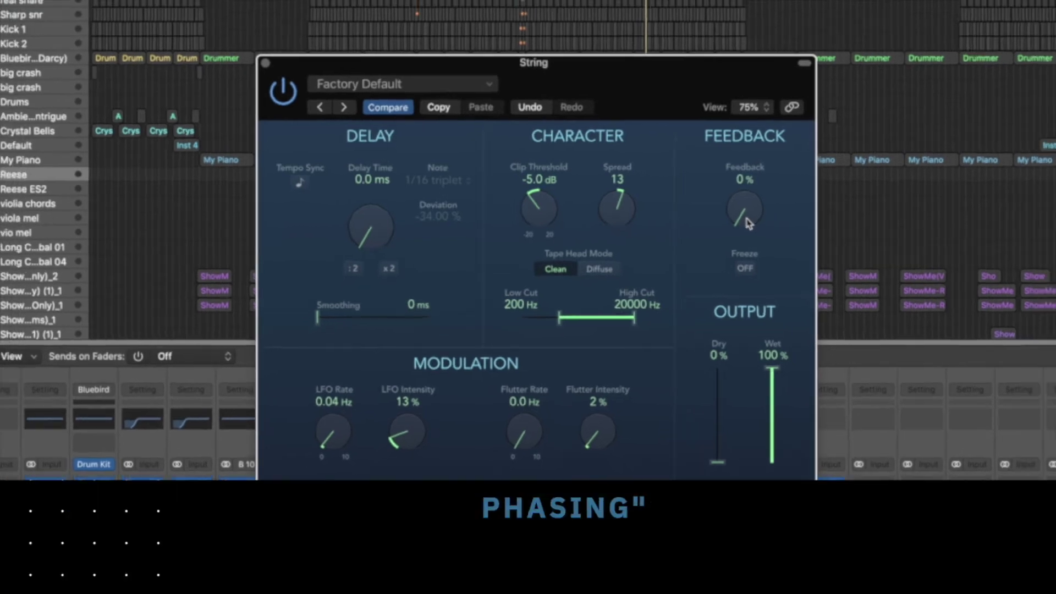
Step: Raise the Tape Delay's feedback to 26 % while the soloed strings play
key(space)
drag(767, 221, 766, 212)
drag(603, 202, 603, 189)
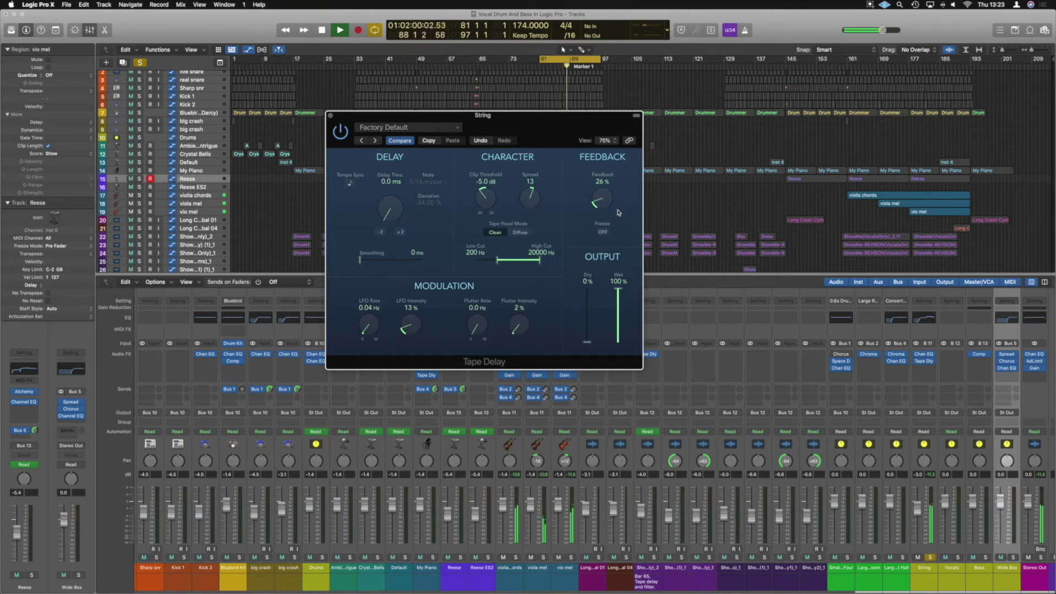
key(space)
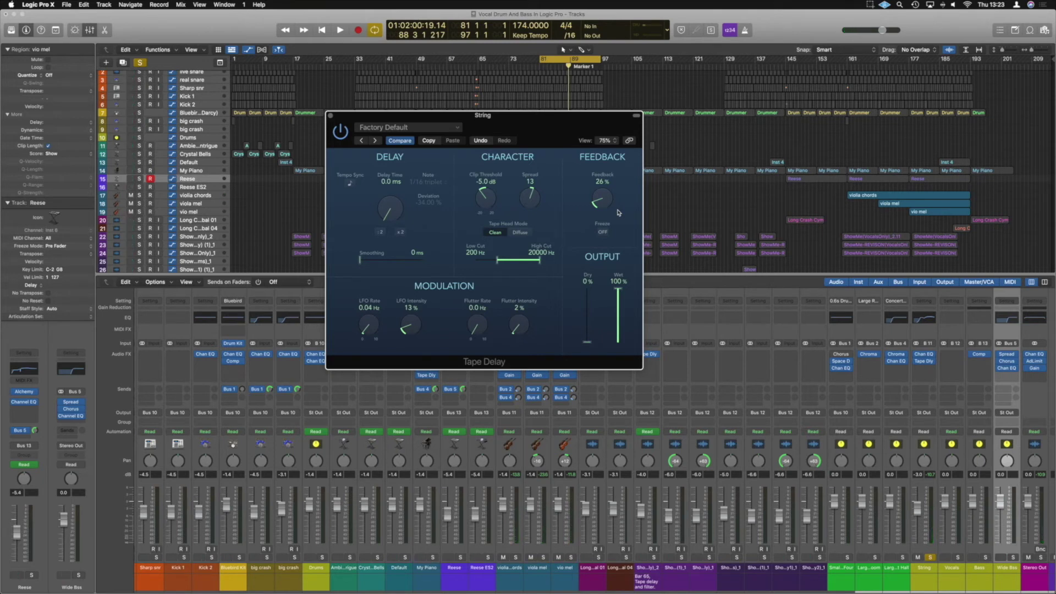
Step: Try an extreme feedback of 99 % on the Tape Delay and listen to the soloed strings
drag(604, 207, 605, 161)
key(space)
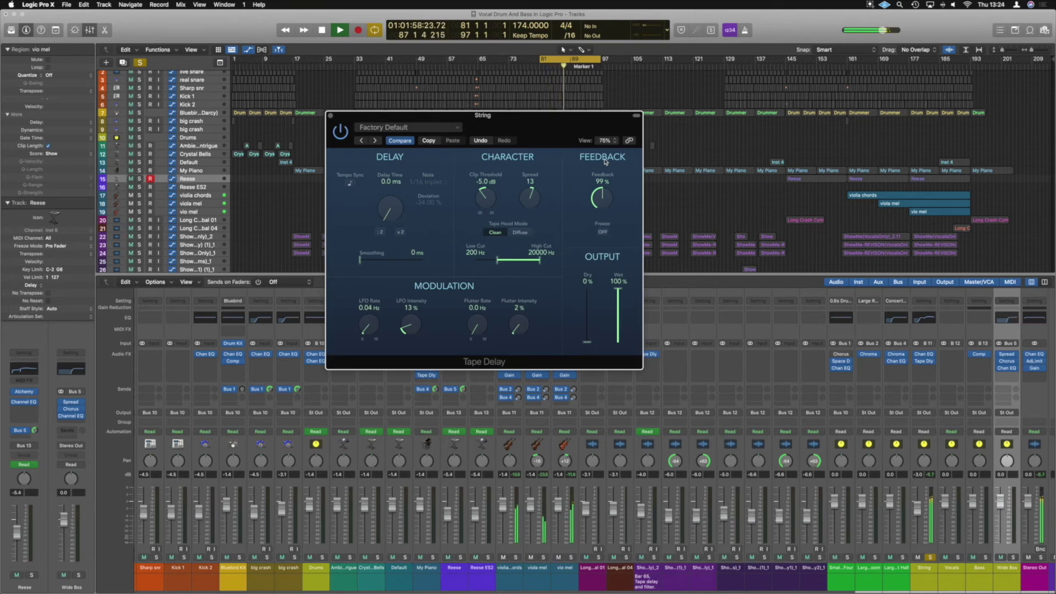
key(space)
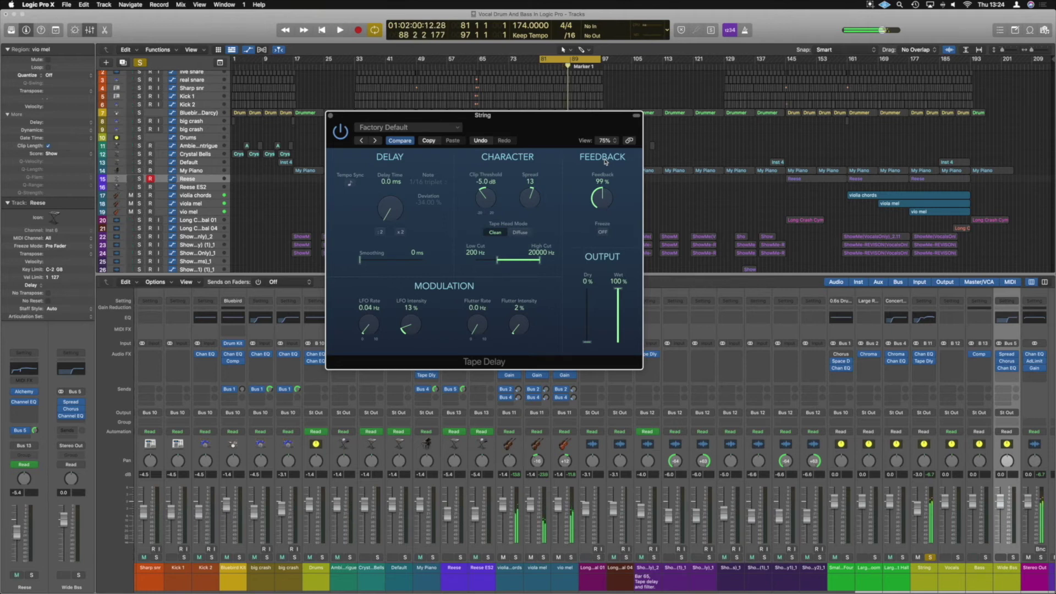
Step: Set the Tape Delay's feedback to 23 %, listen to the soloed strings, and close the plug-in window
drag(602, 199, 602, 244)
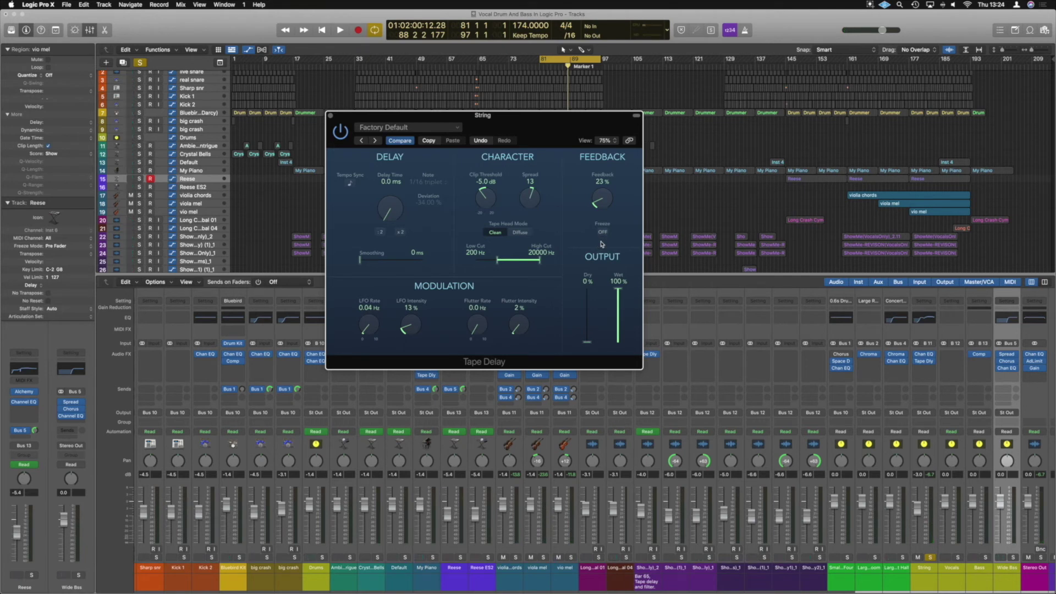
key(space)
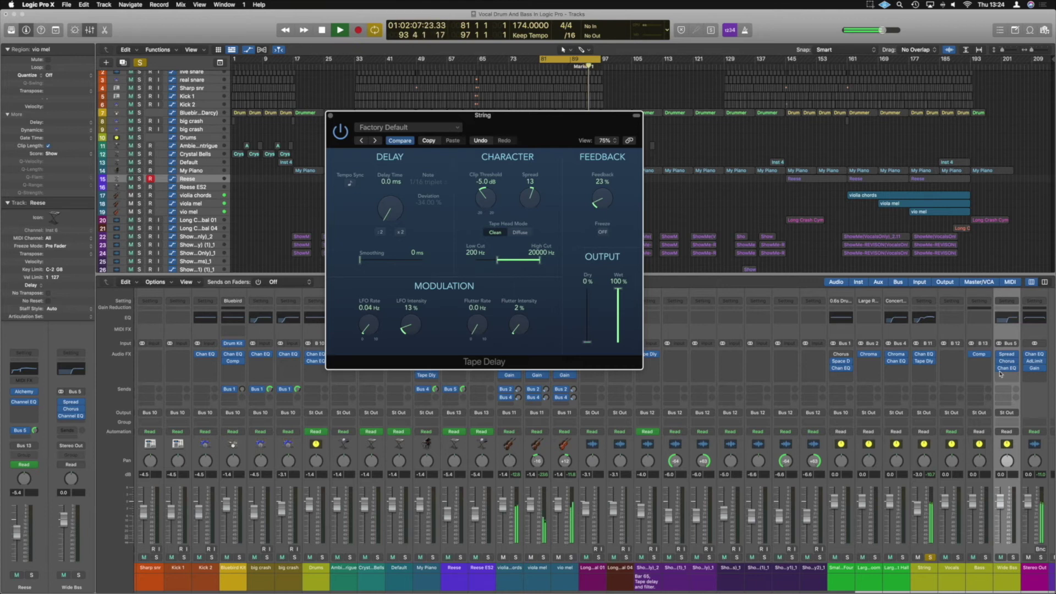
mouse_move(918, 366)
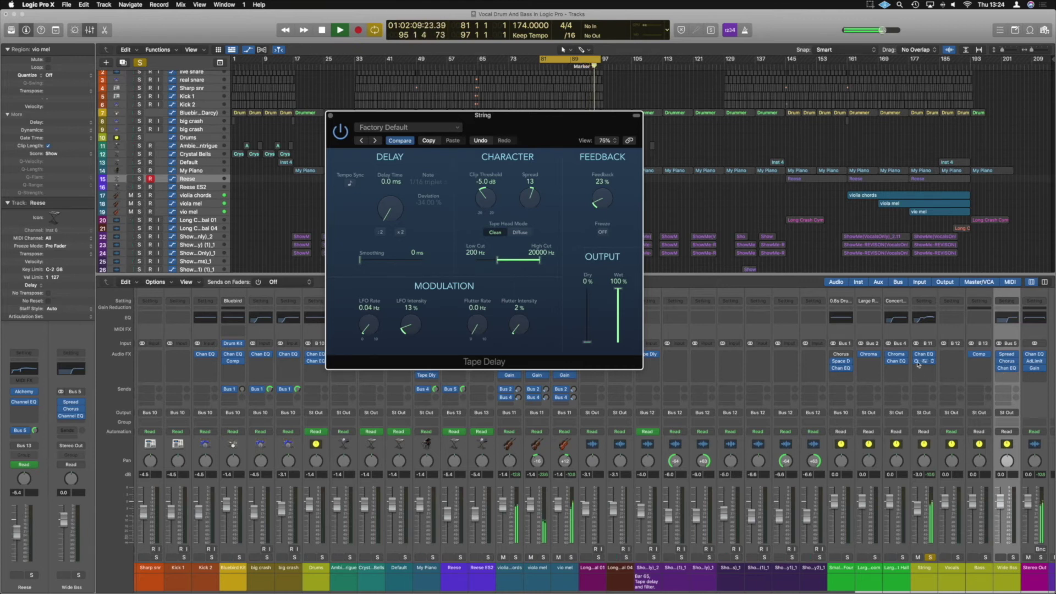
key(space)
click(330, 115)
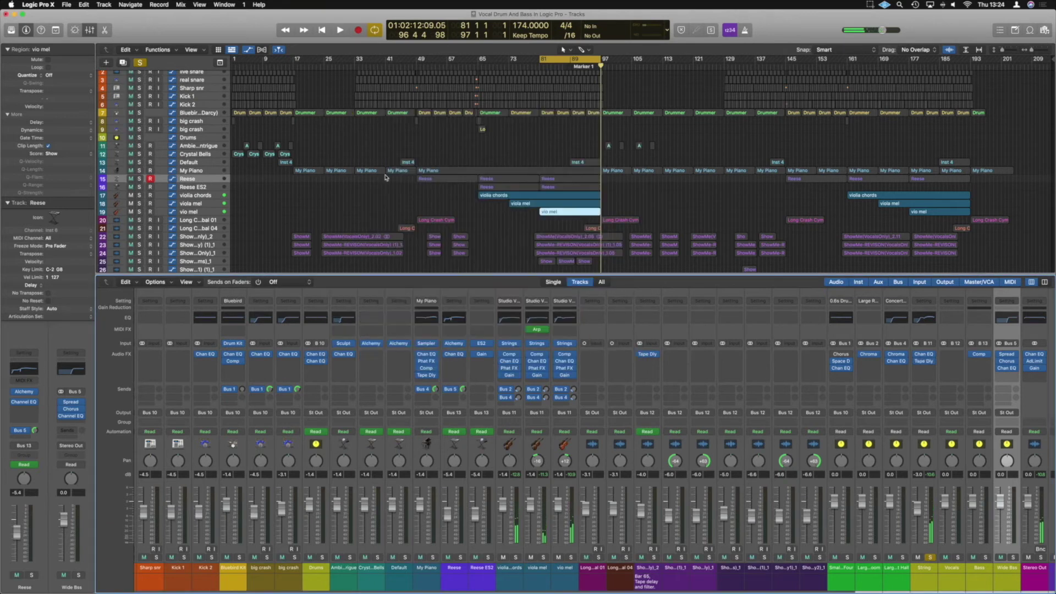
Step: Unsolo the String bus and play the full mix over the current cycle range
click(931, 557)
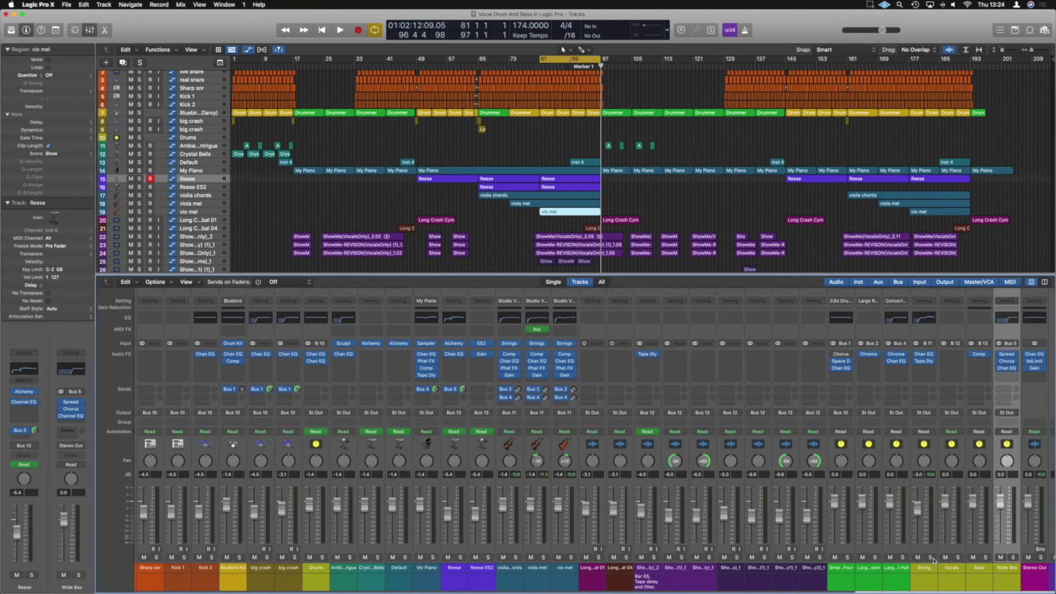
key(space)
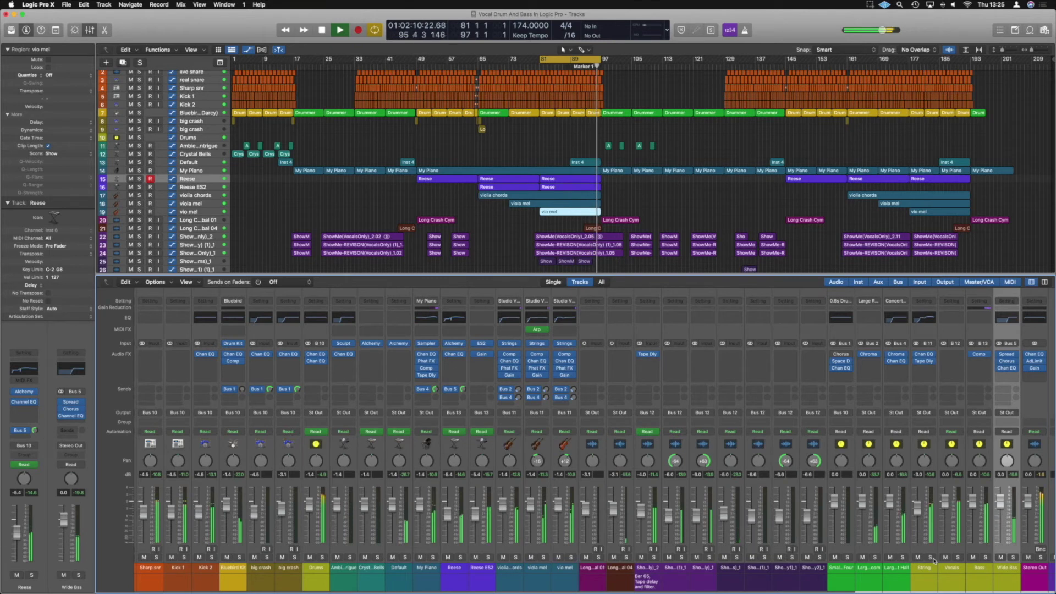
key(space)
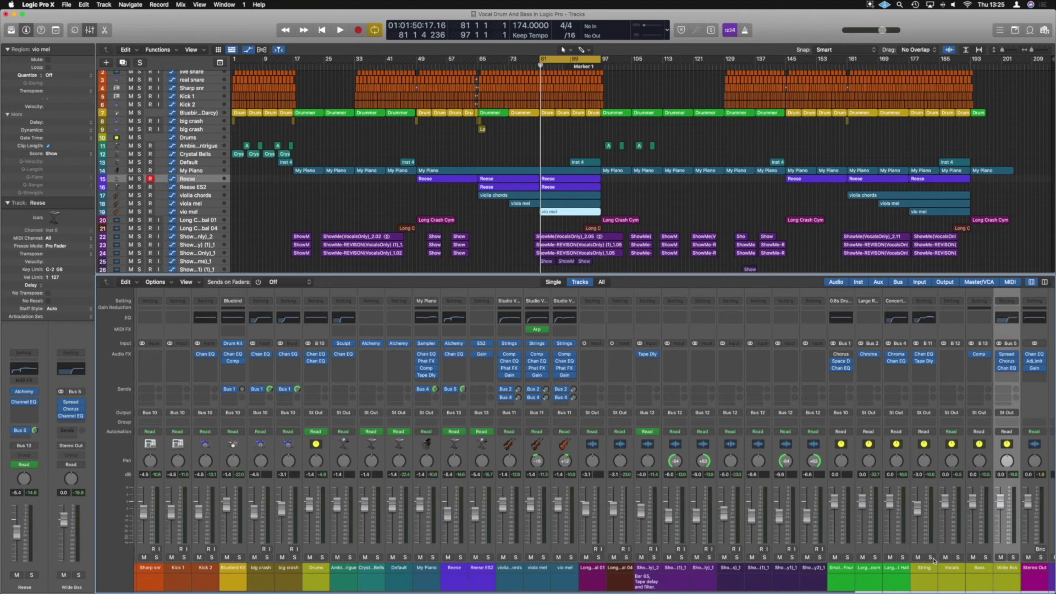
Step: Extend the start of the cycle range back to bar 65 and play the full mix through it
drag(541, 60, 479, 60)
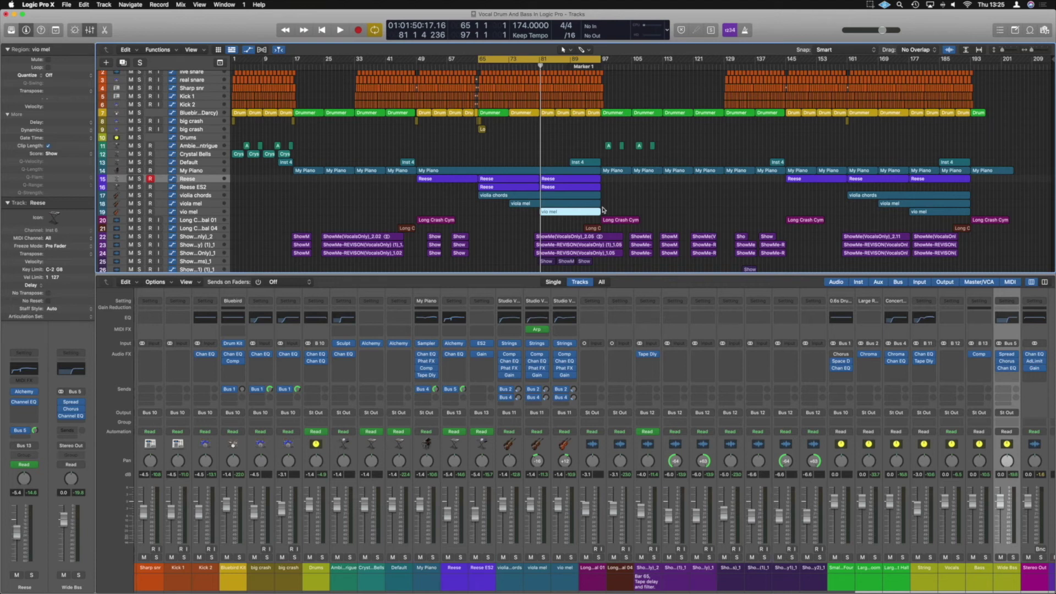
key(space)
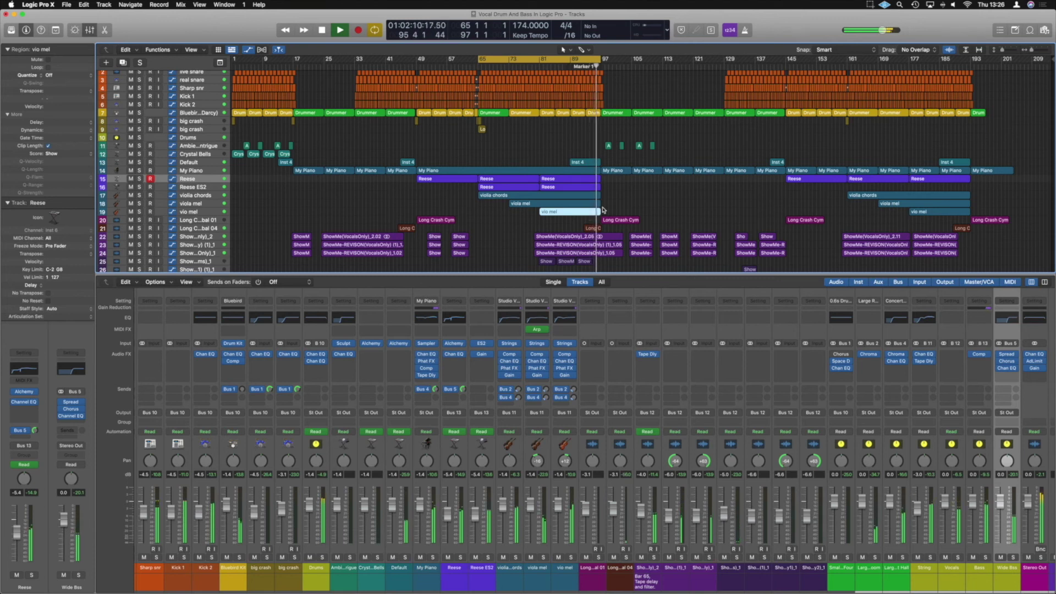
key(space)
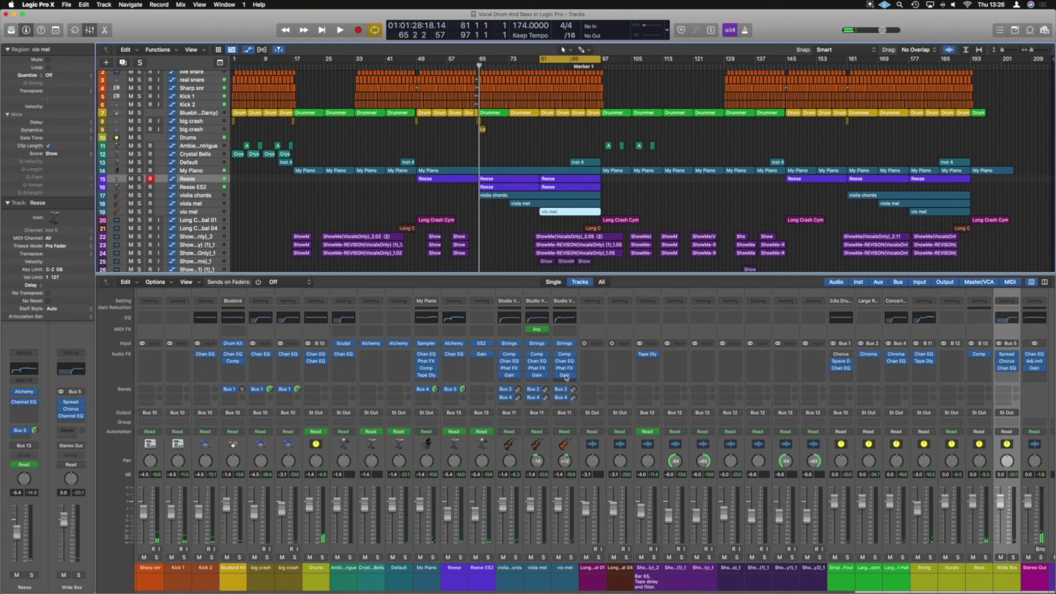
Step: Open the Phat FX on the vio mel channel, solo the vio mel track and listen to it from bar 81
click(564, 369)
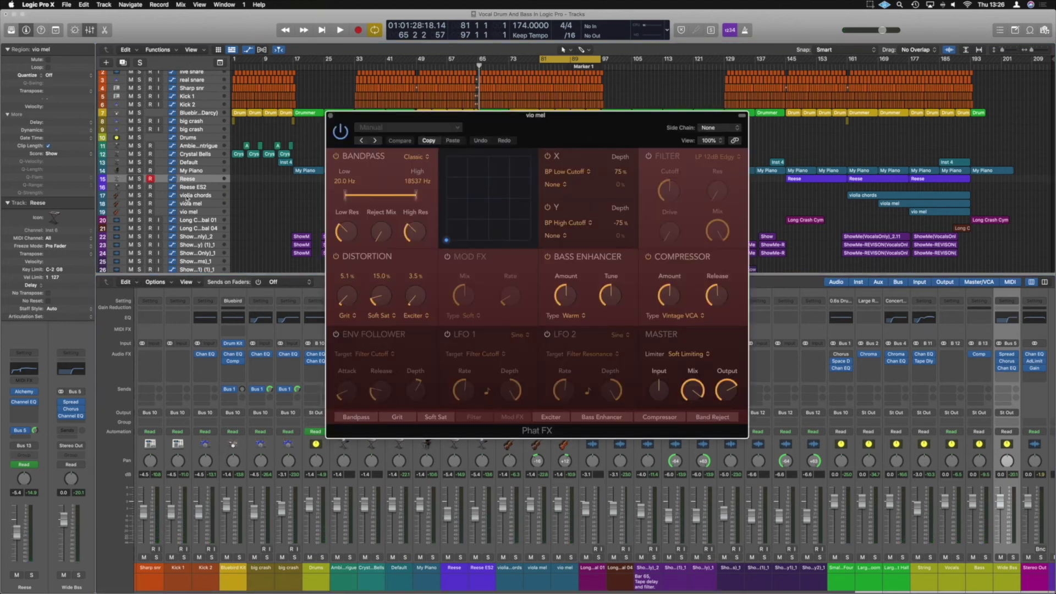
click(140, 212)
key(space)
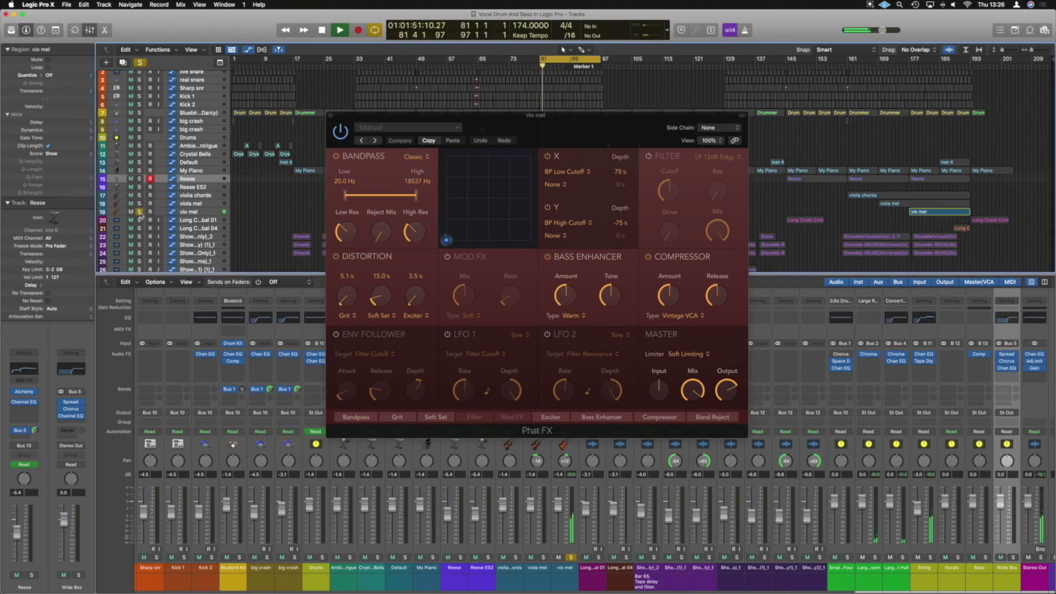
key(space)
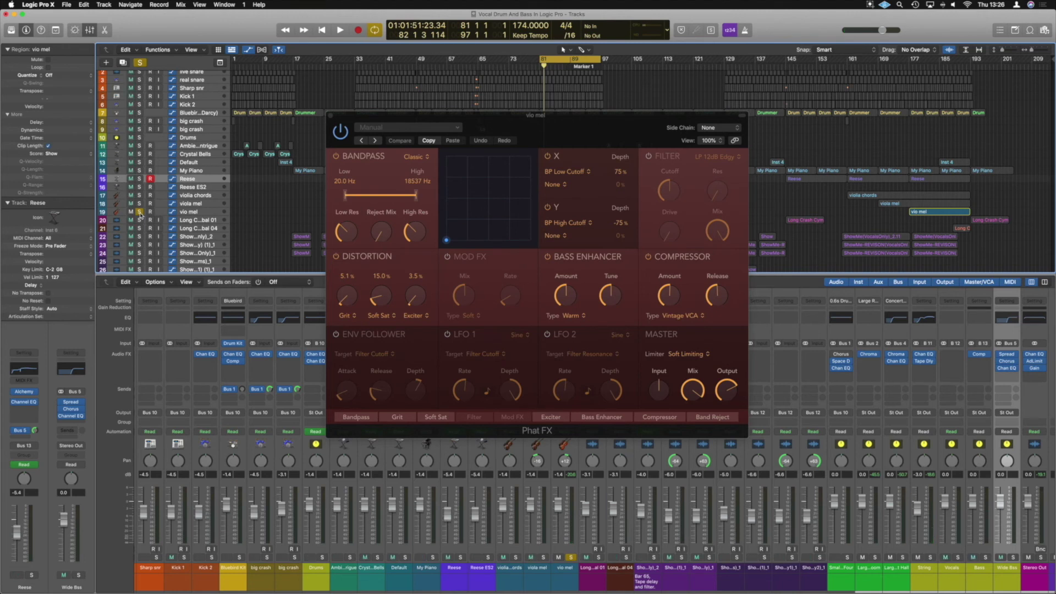
Step: While the melody plays, set the Phat FX distortion to 10.6 % Grit and 25.5 % Soft Sat, and unsolo the vio mel track
key(space)
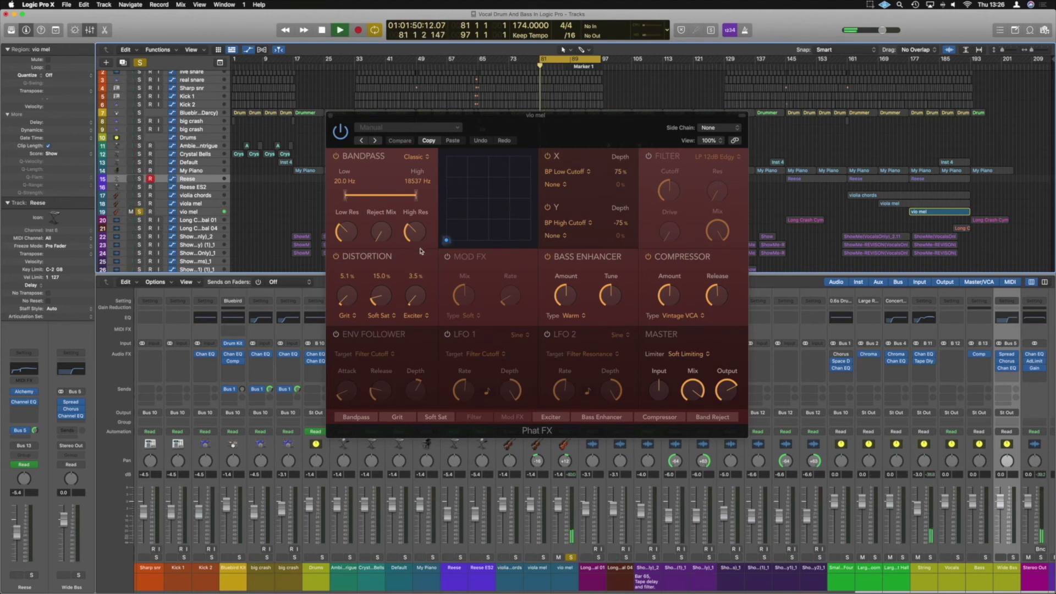
drag(345, 298, 381, 285)
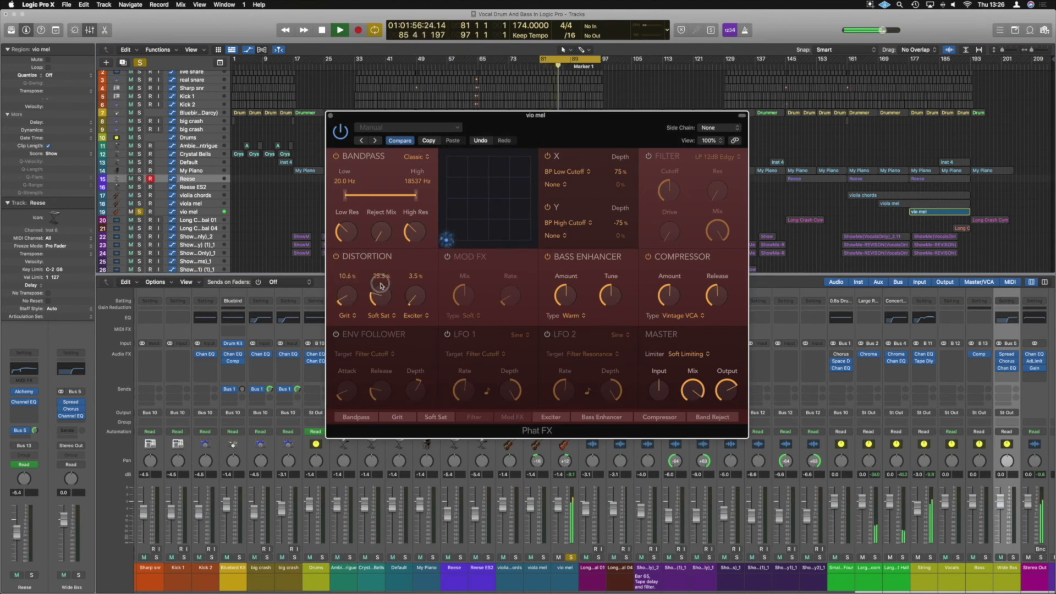
click(572, 557)
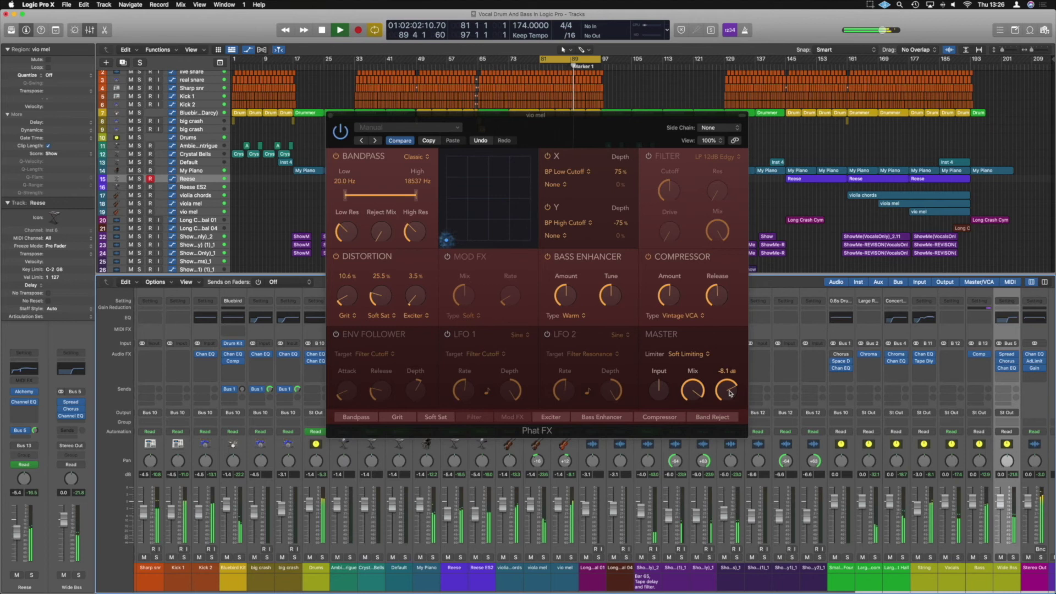
Step: Try the Phat FX master output at -9.6 dB and at 0.0 dB while playing the full mix
drag(729, 392, 729, 395)
key(space)
key(space)
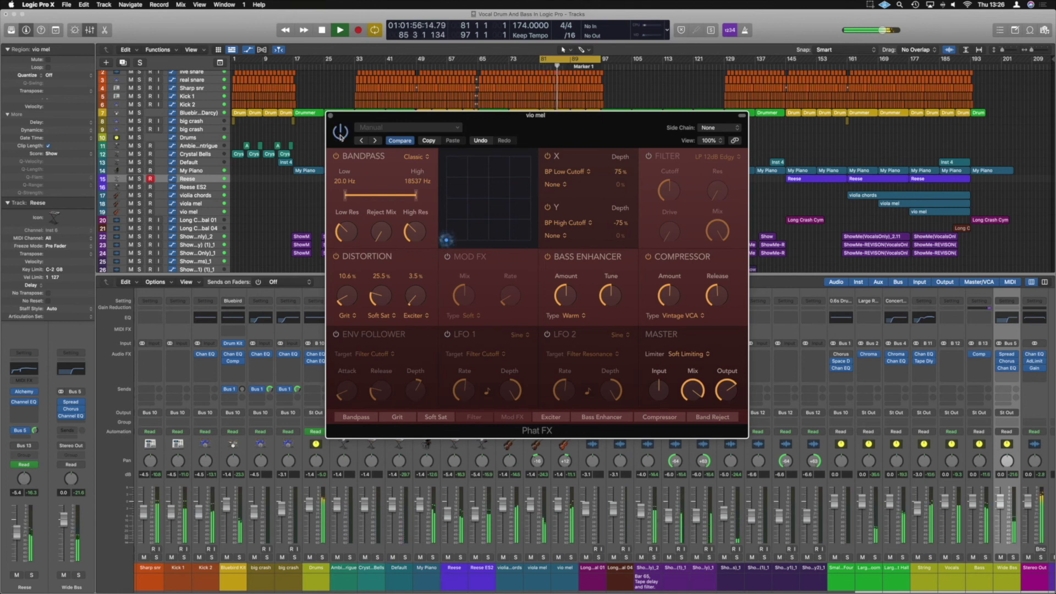
drag(727, 389, 729, 390)
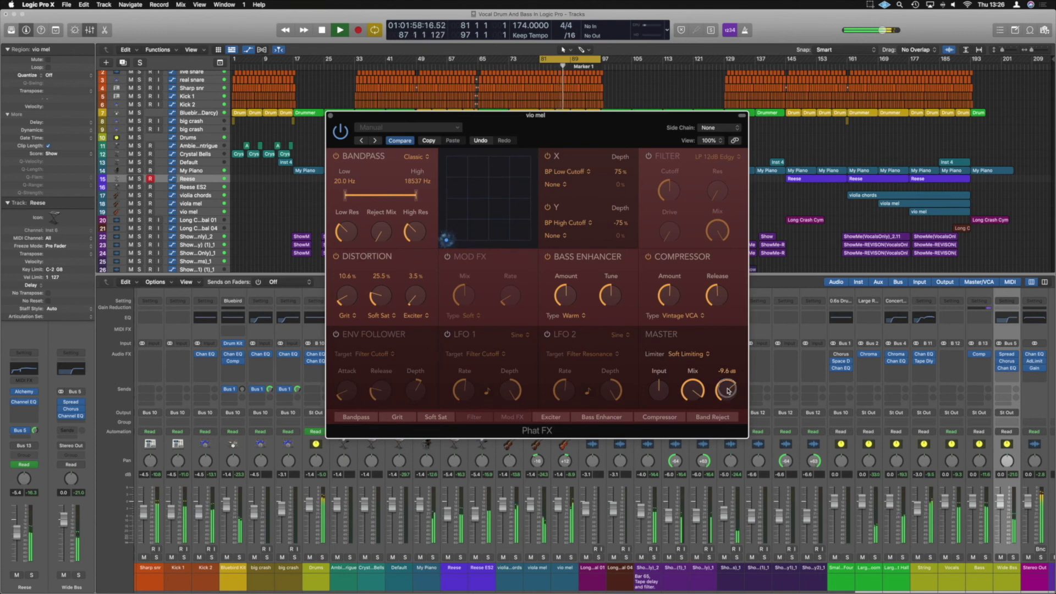
drag(727, 391, 740, 351)
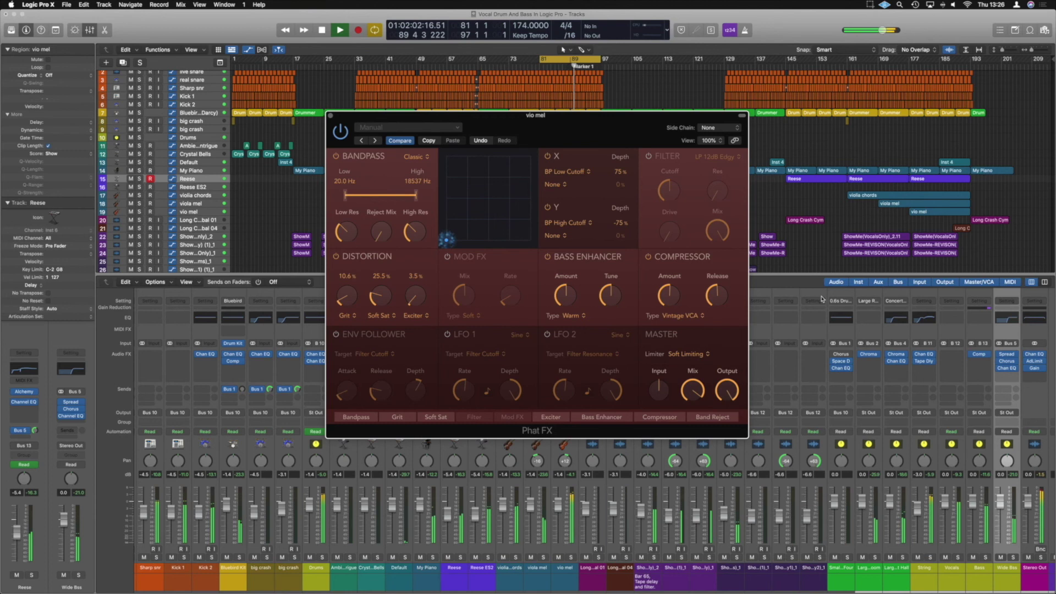
key(space)
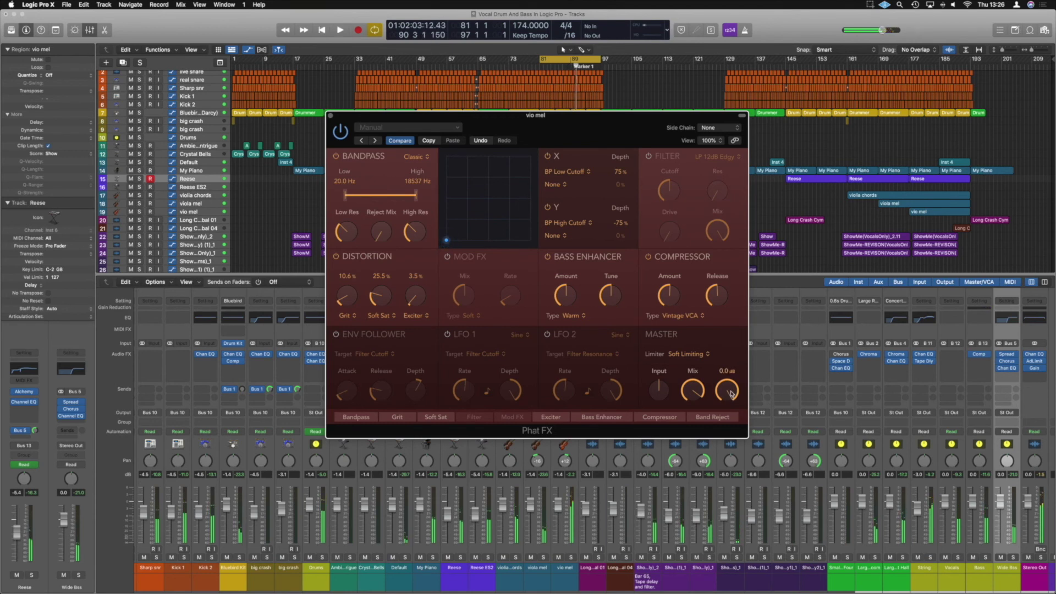
Step: Lower the Phat FX master output below 0 dB and set the compressor release to 60 ms, checking against the full mix
drag(732, 393, 731, 404)
key(space)
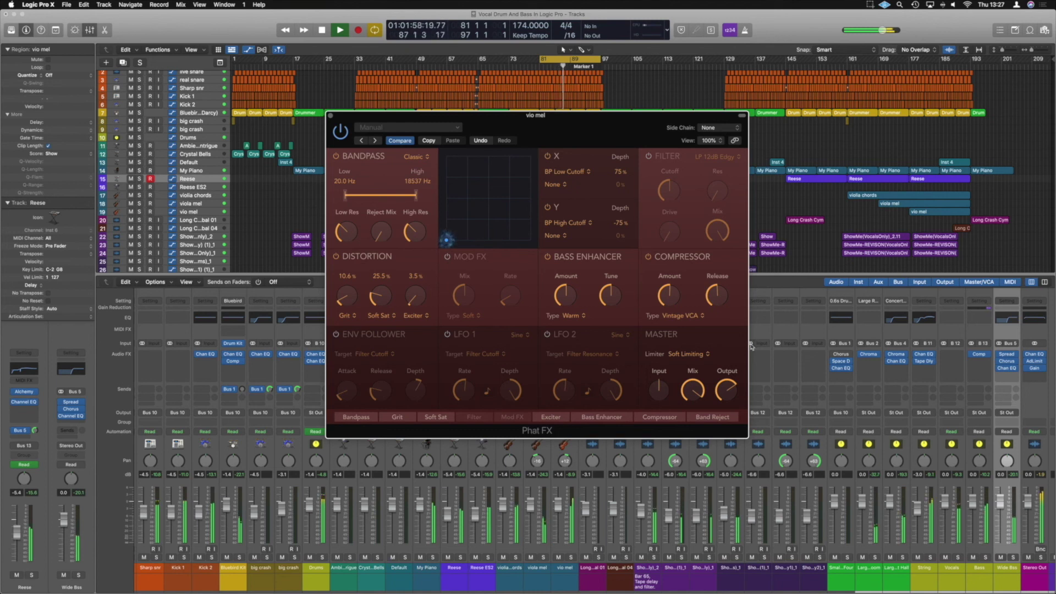
drag(716, 296, 716, 315)
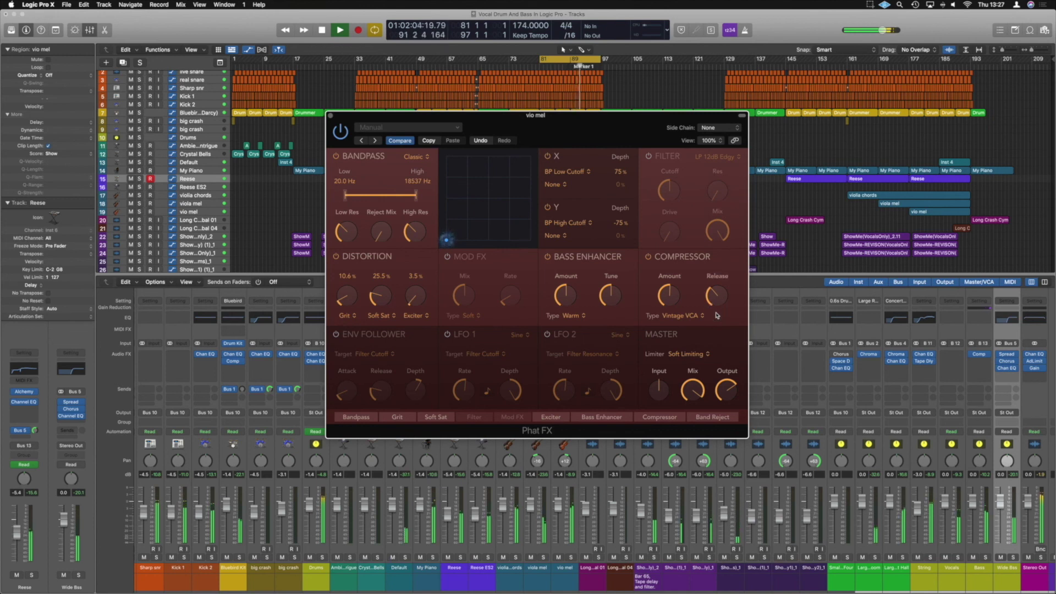
key(space)
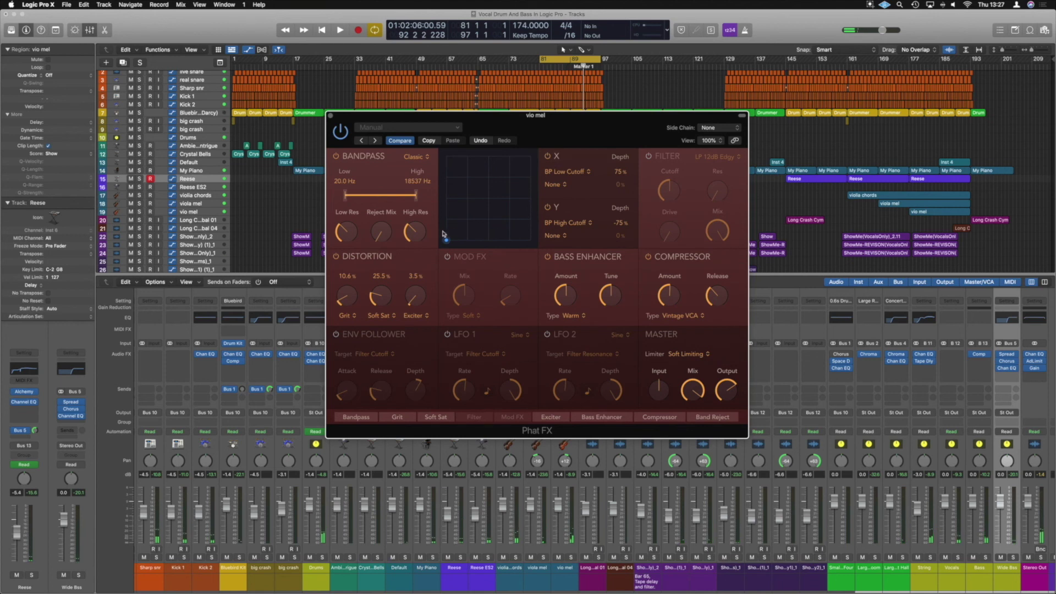
drag(720, 393, 720, 393)
key(space)
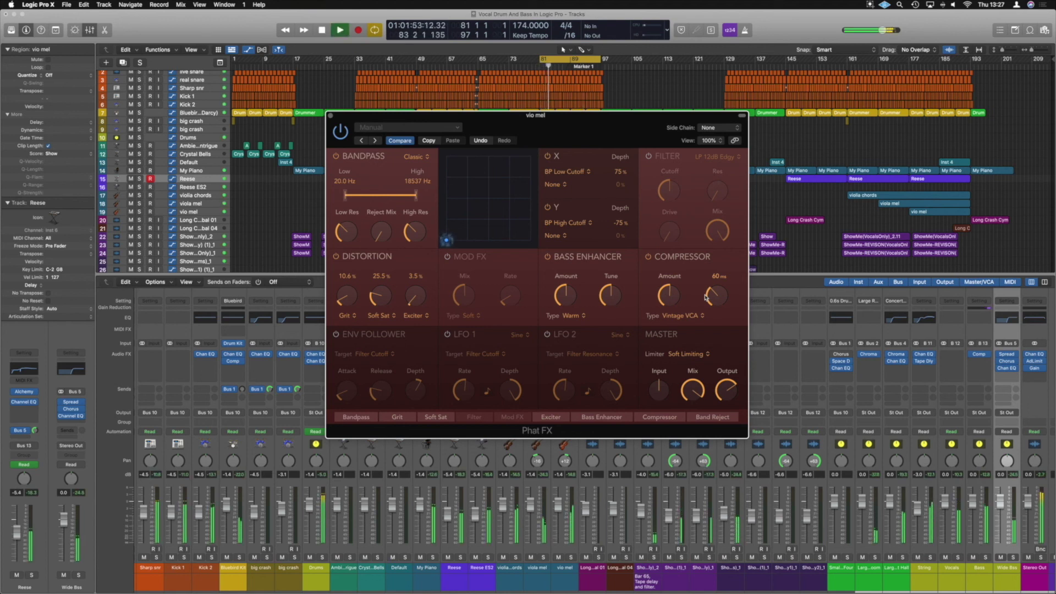
Step: Close the Phat FX window, deselect the regions, disable the cycle range and stop playback beyond bar 97
click(330, 116)
click(605, 214)
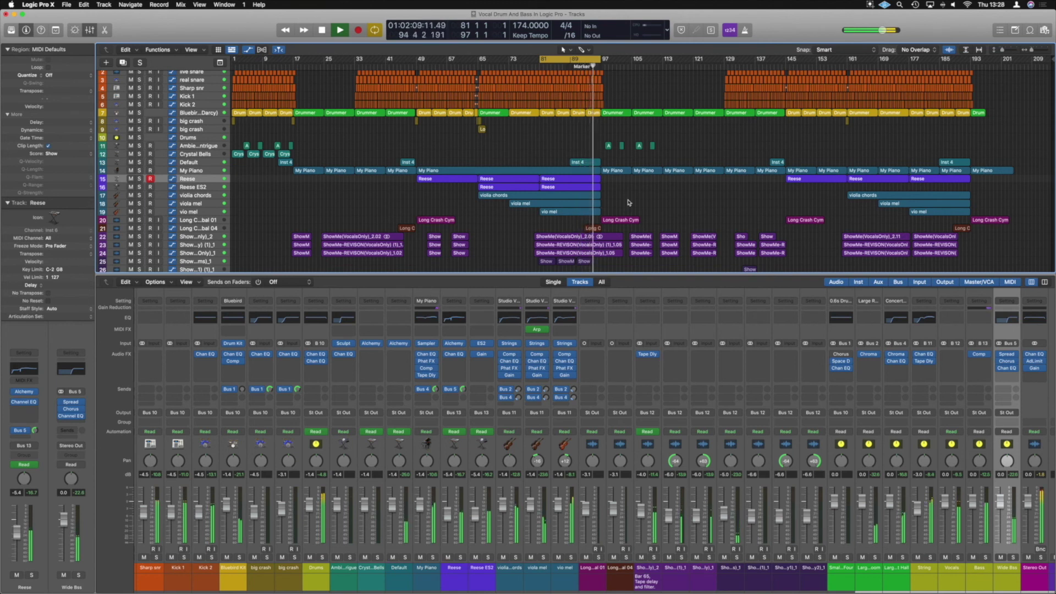
click(558, 59)
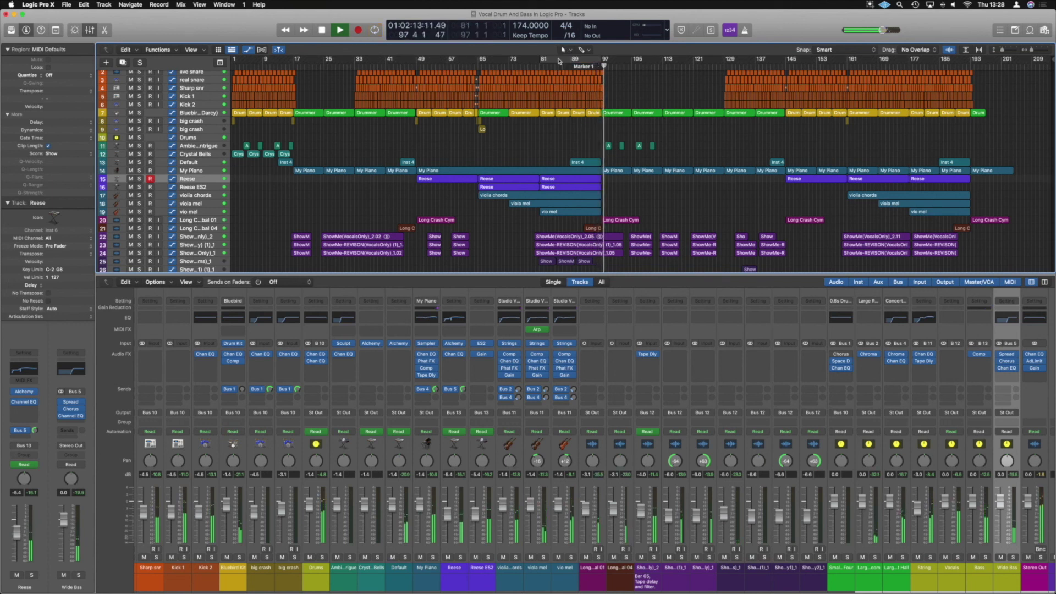
key(space)
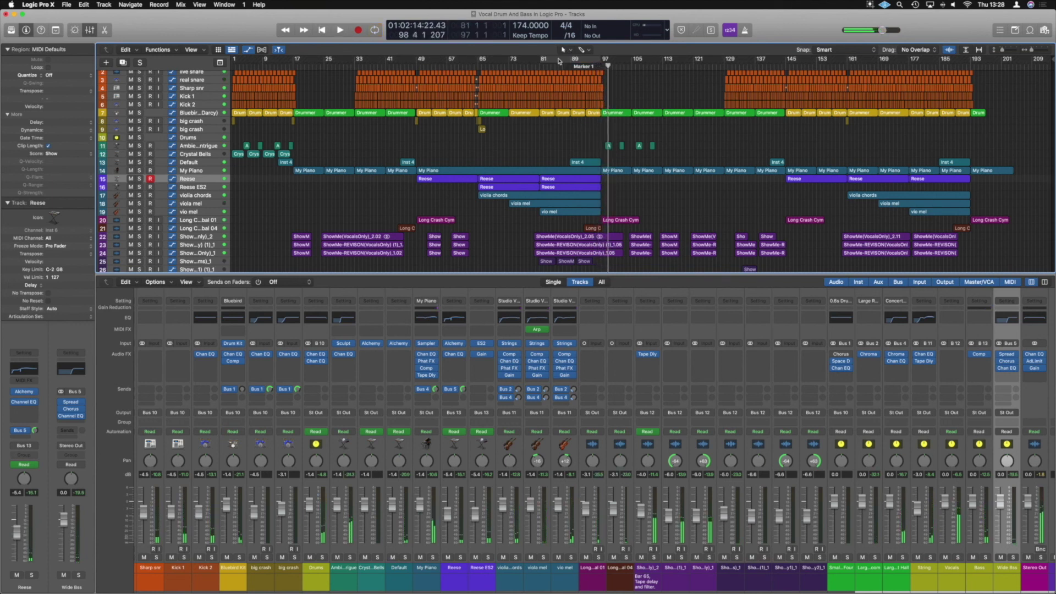